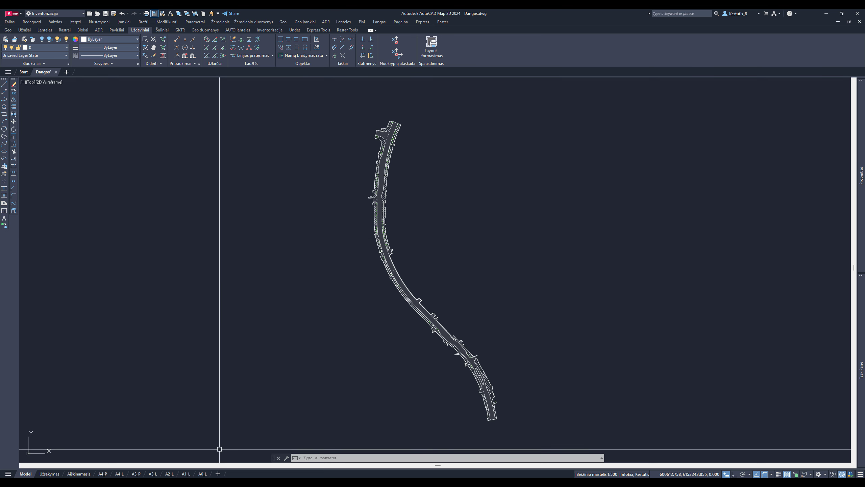
View the empty A4_P layout sheet and return to the road drawing in model space.
click(102, 473)
middle_drag(426, 289, 432, 241)
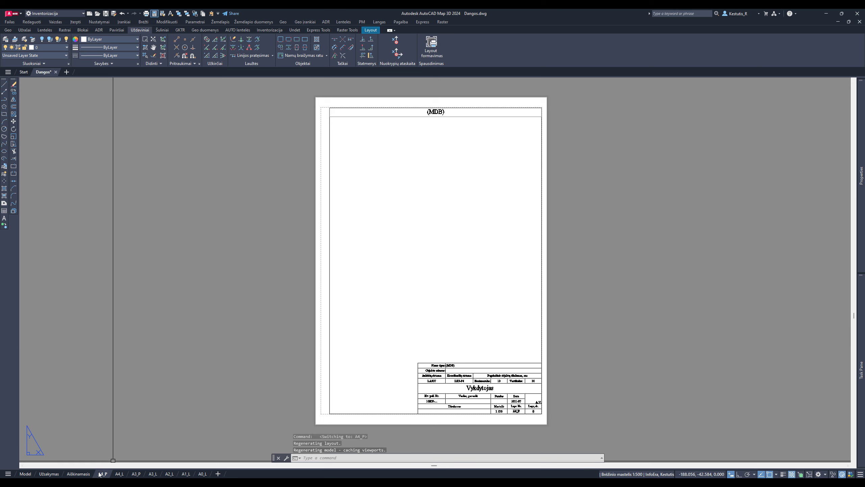
click(24, 474)
middle_drag(440, 206, 442, 187)
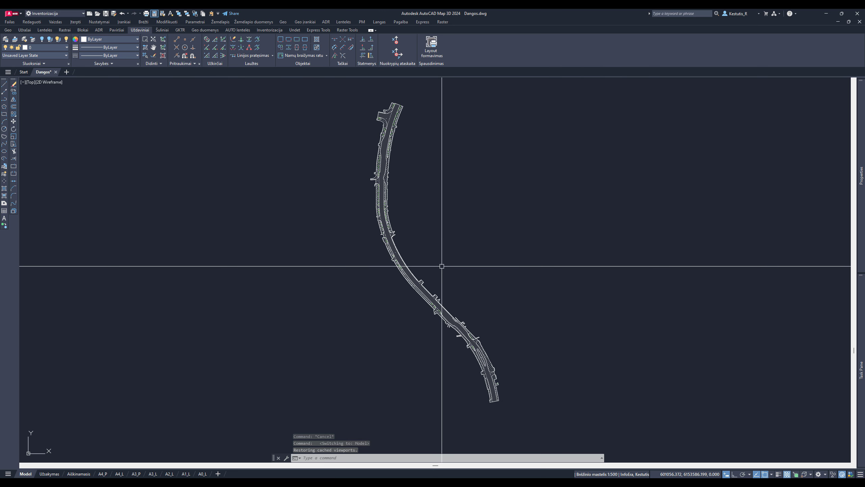
middle_drag(440, 226, 443, 232)
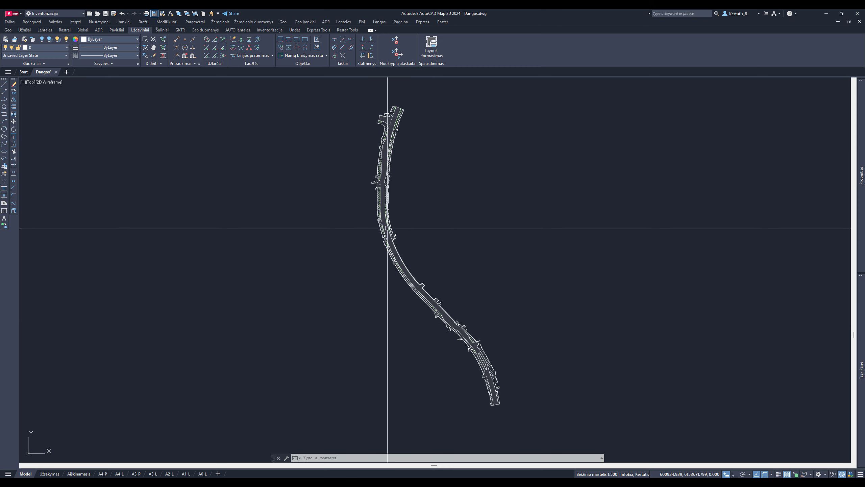
Activate the viewport on the A3_P layout and zoom it to the extents of the road drawing.
click(153, 474)
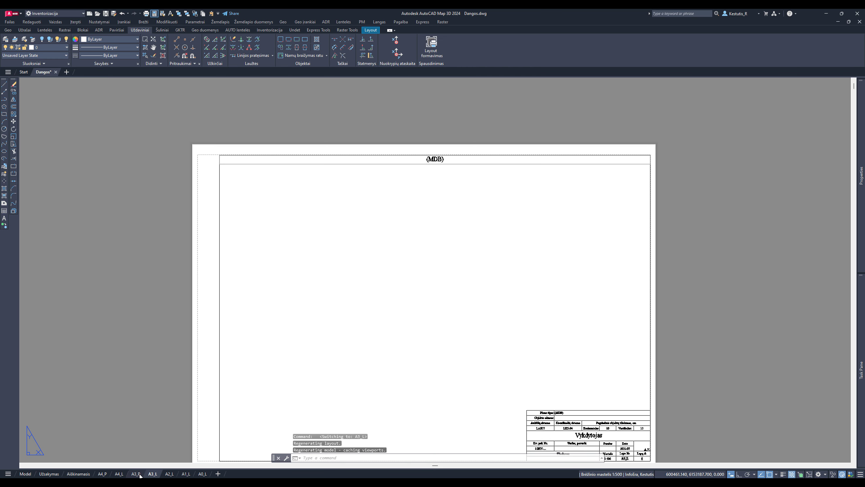
click(139, 474)
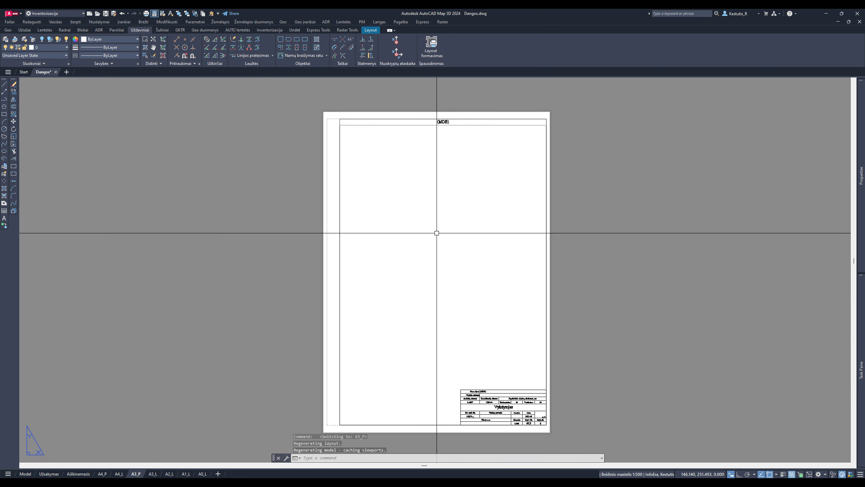
double_click(455, 268)
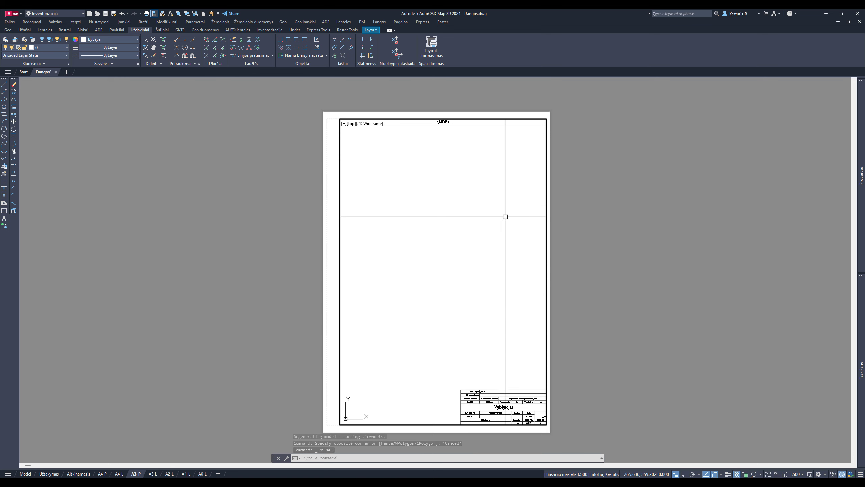
click(152, 39)
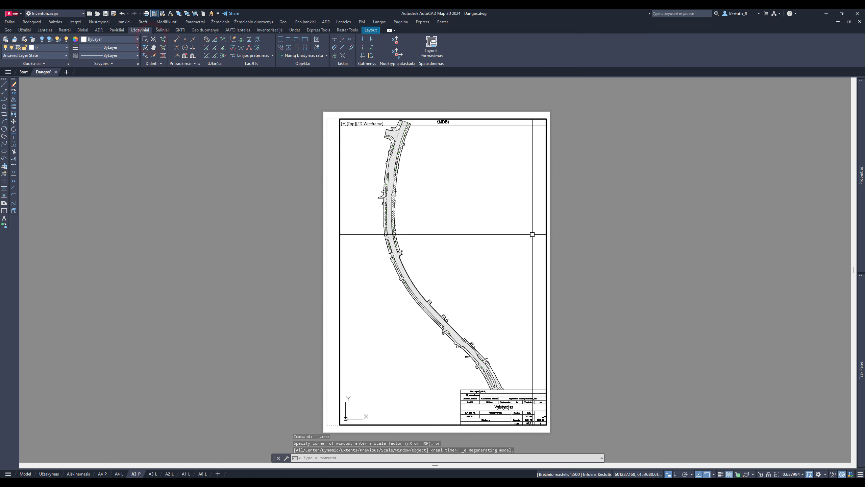
Set the scale of the A3_P layout's viewport to 1:500.
double_click(568, 262)
click(586, 302)
click(510, 241)
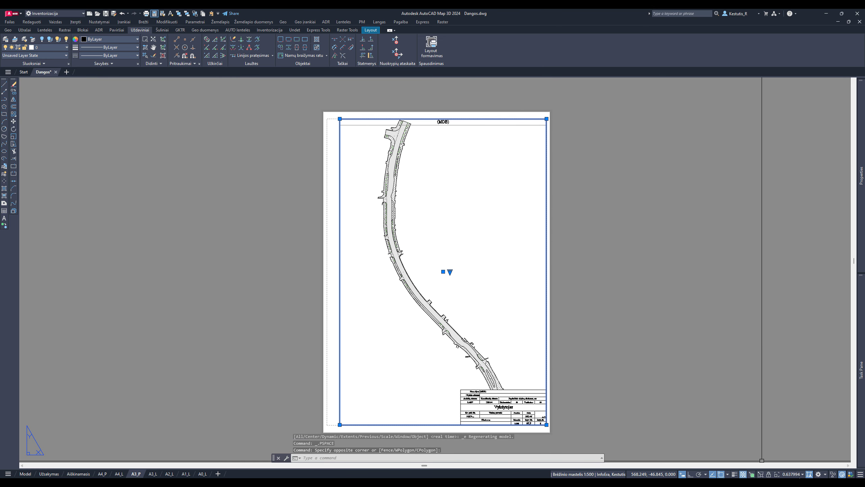
click(797, 474)
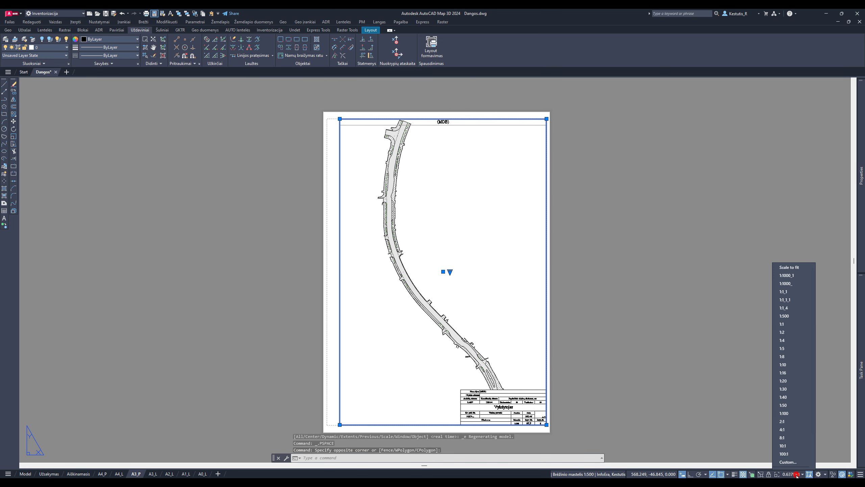
click(784, 316)
Reposition the road inside the A3_P viewport to frame its middle section, and return to model space.
double_click(430, 305)
mouse_move(407, 328)
middle_down()
mouse_move(479, 242)
mouse_move(459, 257)
middle_up()
double_click(611, 288)
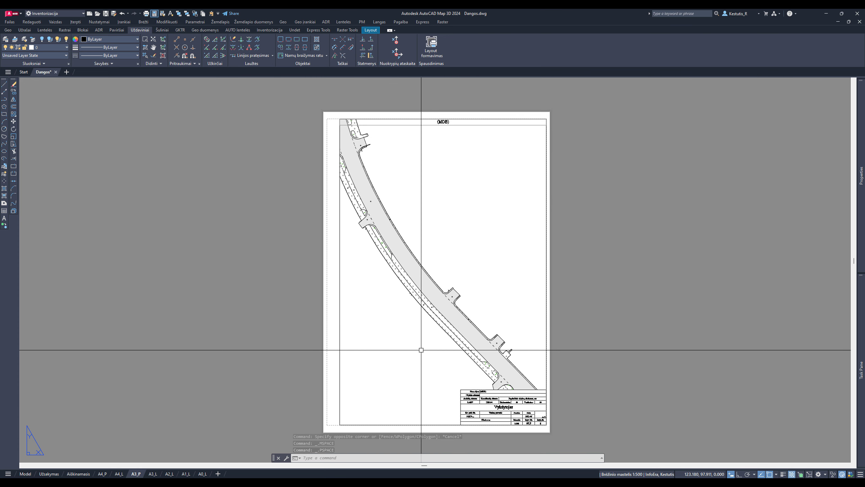
click(26, 474)
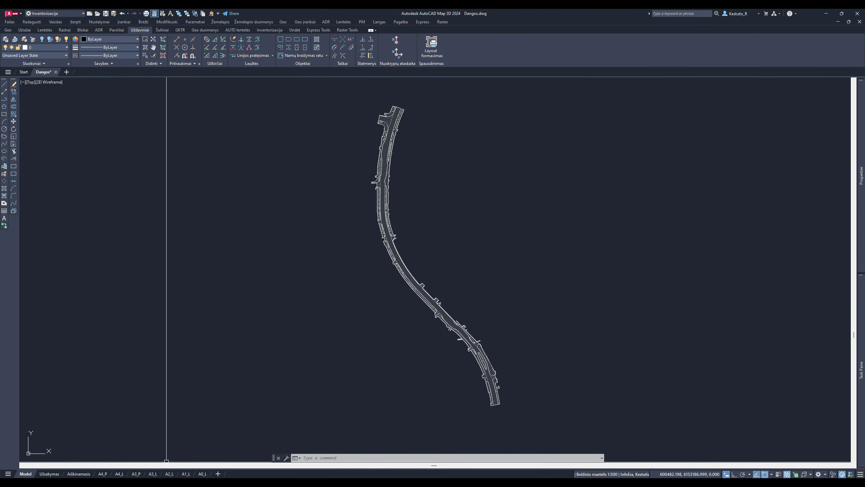
click(97, 14)
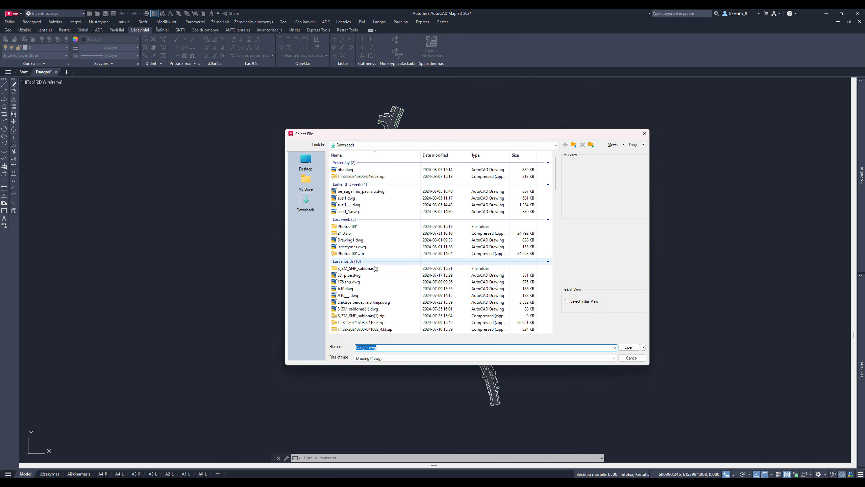
click(387, 357)
click(393, 374)
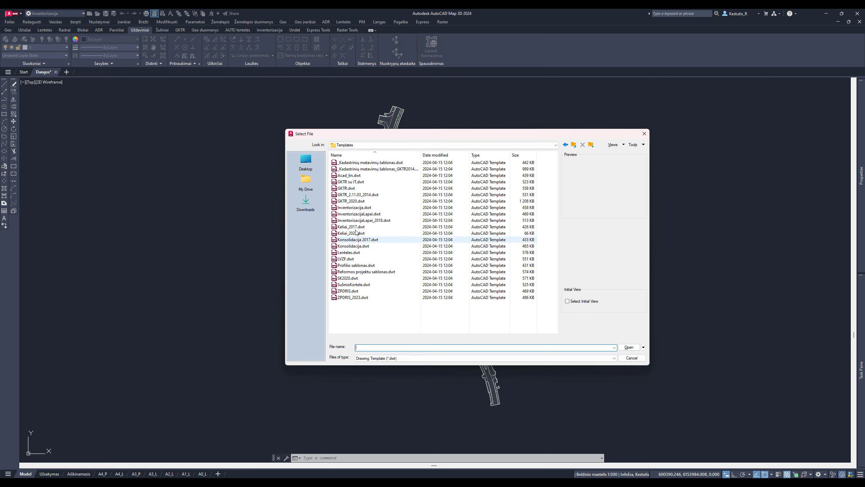
click(351, 201)
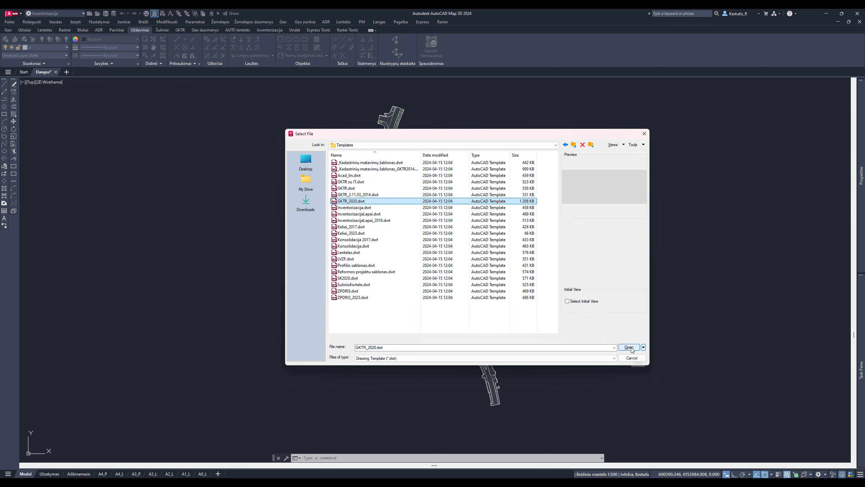
click(632, 358)
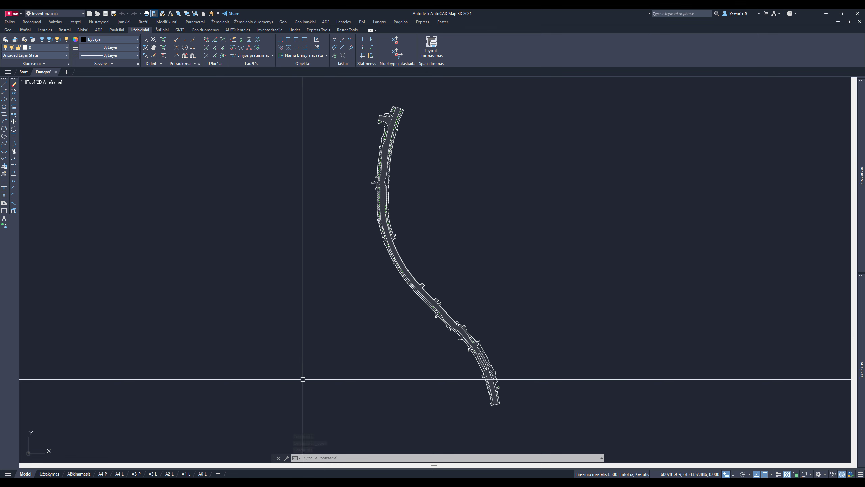
Replace the Vykdytojas text in the A4_P layout's title block with UAB InfoEra.
click(103, 473)
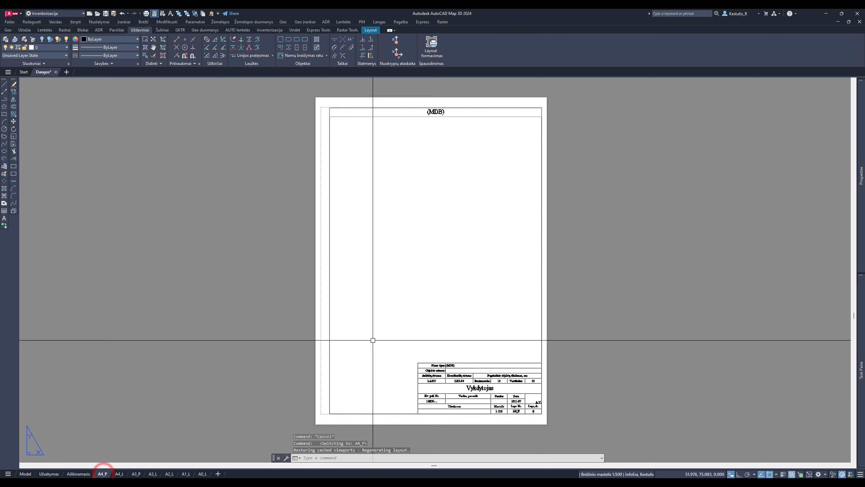
scroll(456, 382, up, 4)
click(447, 367)
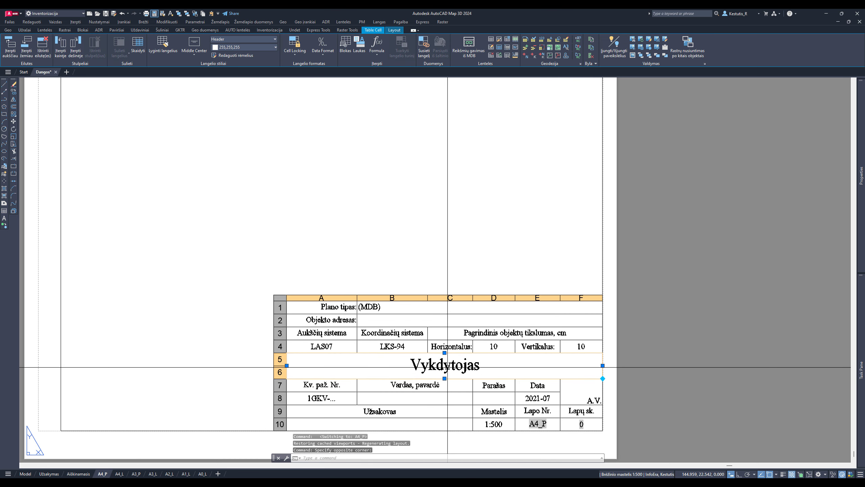
text(UB)
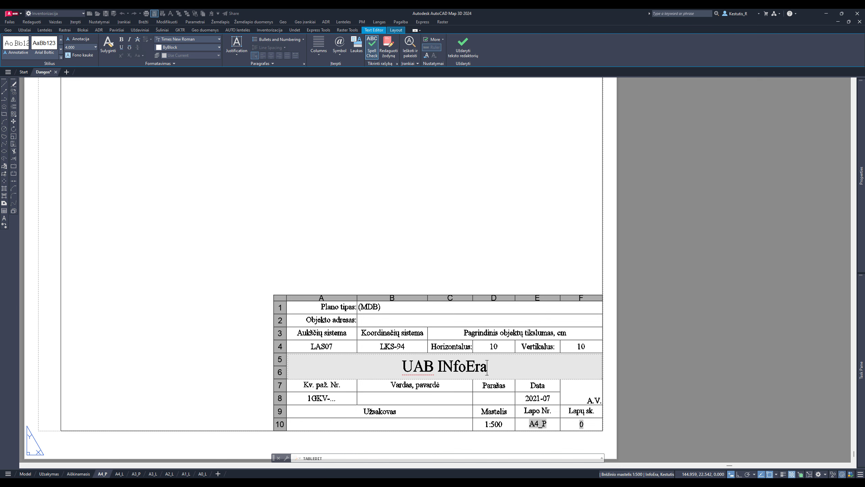
click(735, 331)
scroll(705, 290, down, 5)
scroll(403, 218, up, 1)
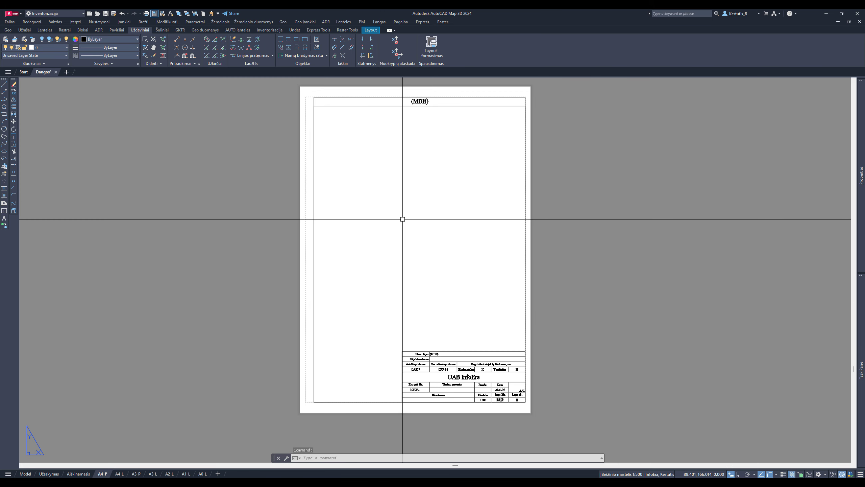
Form an A3 print layout from model space, placing its print area over the lower end of the road.
click(25, 474)
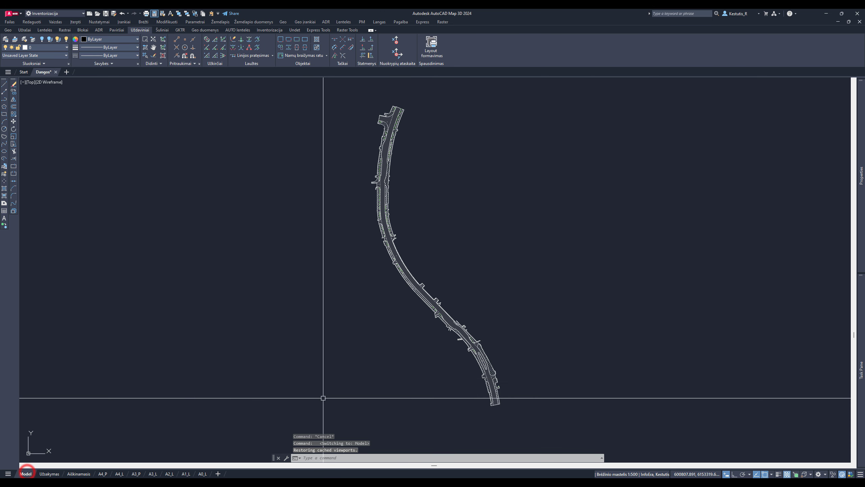
click(431, 48)
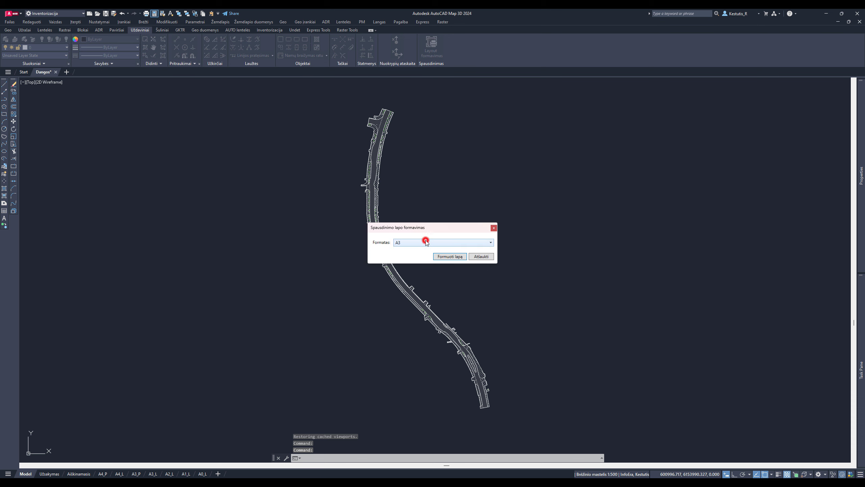
click(426, 242)
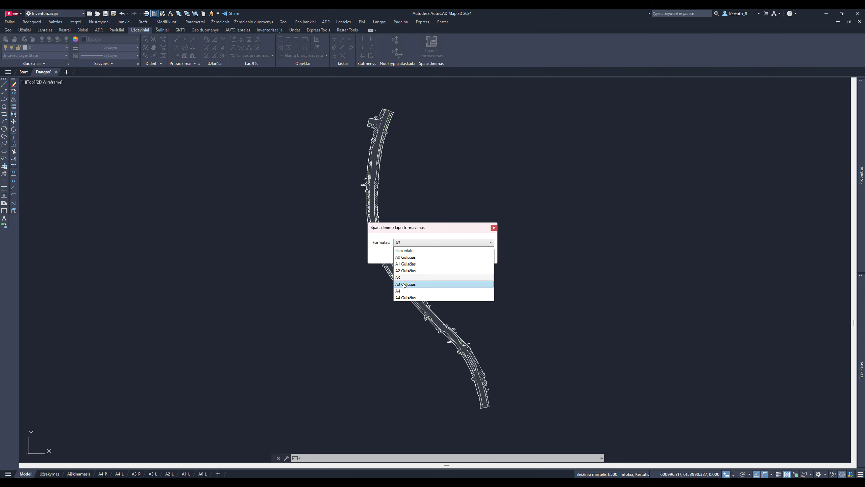
click(406, 277)
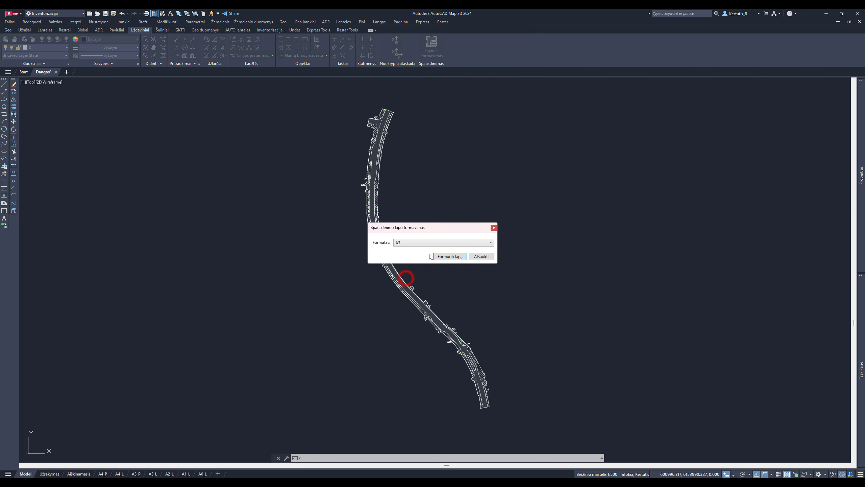
click(450, 257)
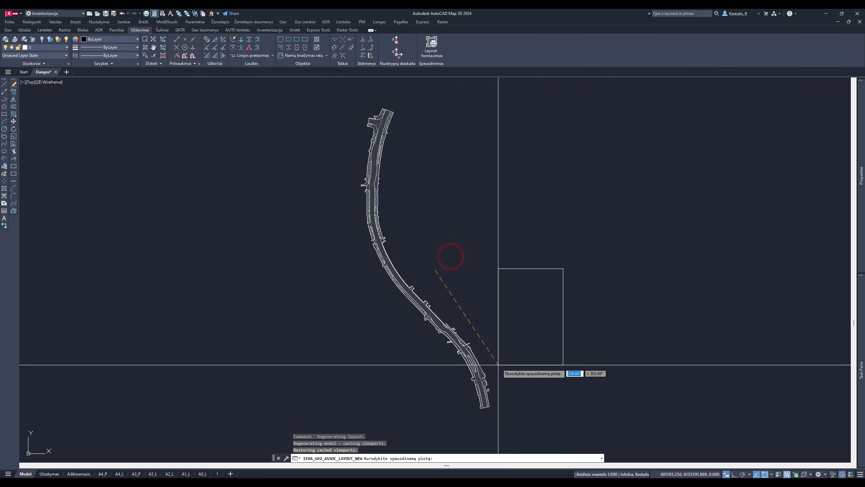
middle_drag(447, 419, 414, 399)
scroll(381, 387, up, 4)
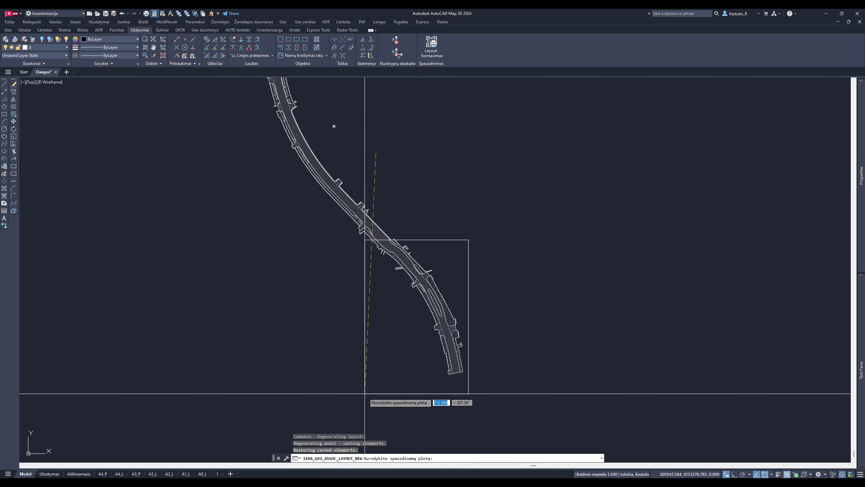
click(363, 394)
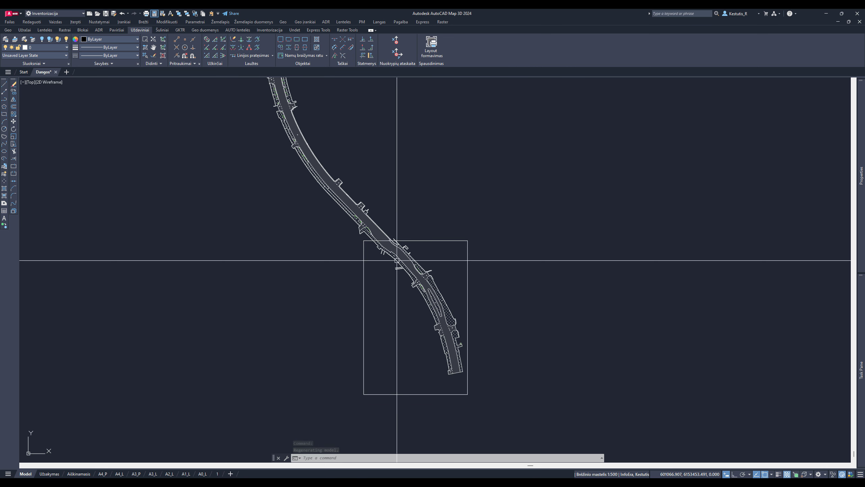
Examine the new layout 1, including its road section, title block and sheet numbering.
click(216, 474)
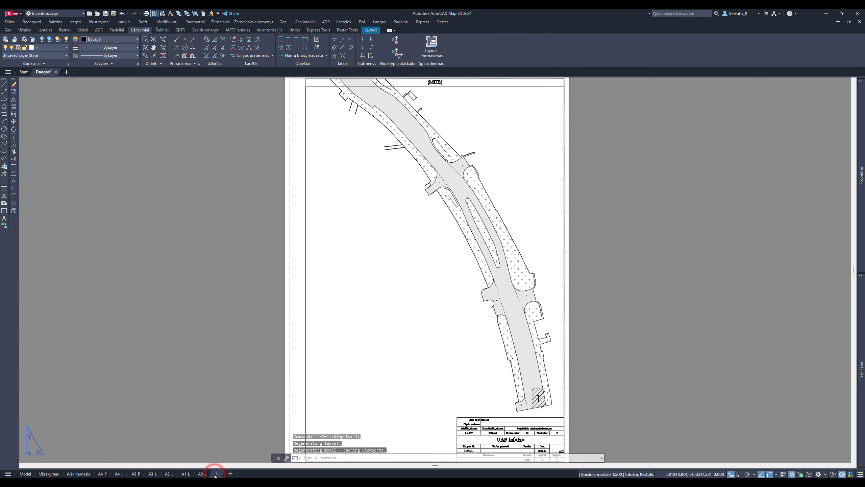
middle_drag(375, 341, 375, 319)
scroll(380, 349, down, 2)
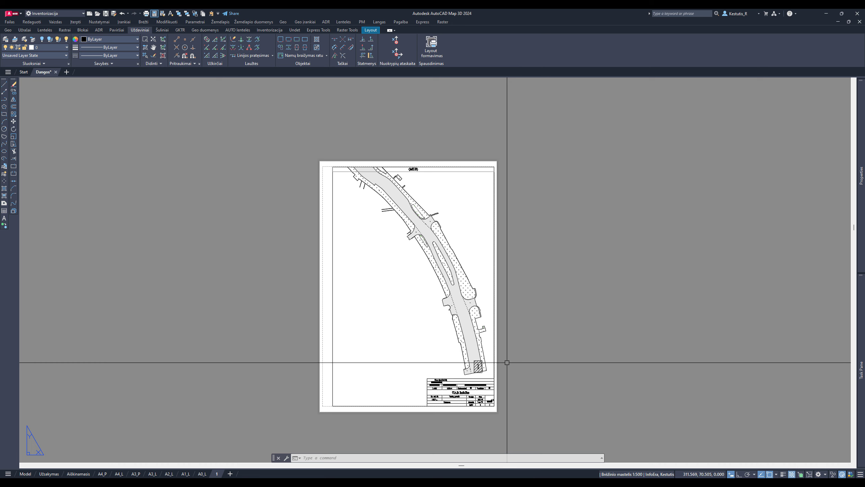
scroll(503, 363, up, 1)
scroll(442, 377, up, 2)
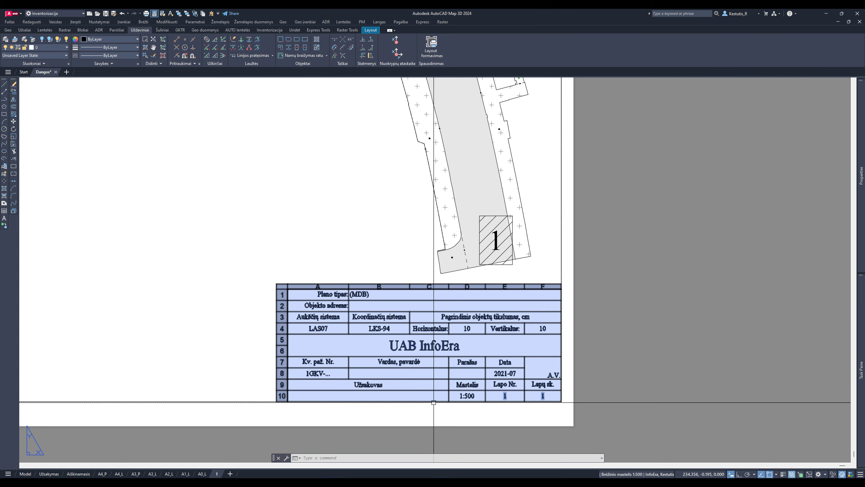
click(445, 373)
key(Escape)
scroll(440, 374, down, 5)
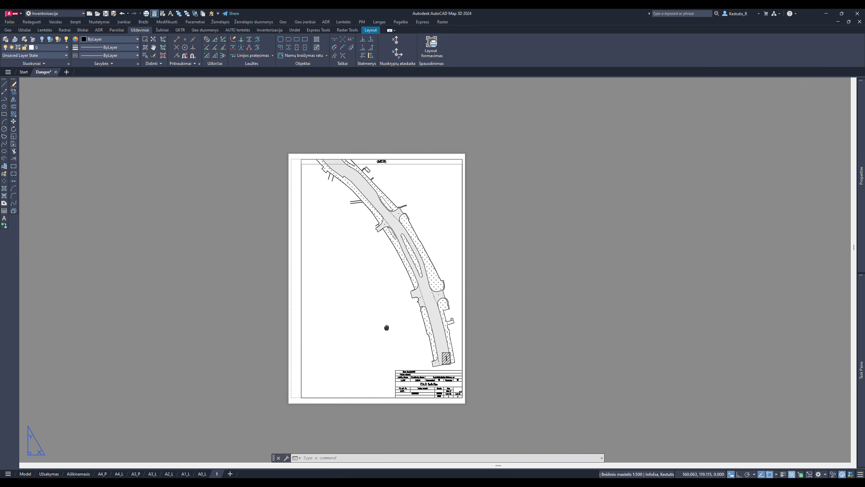
scroll(379, 324, up, 2)
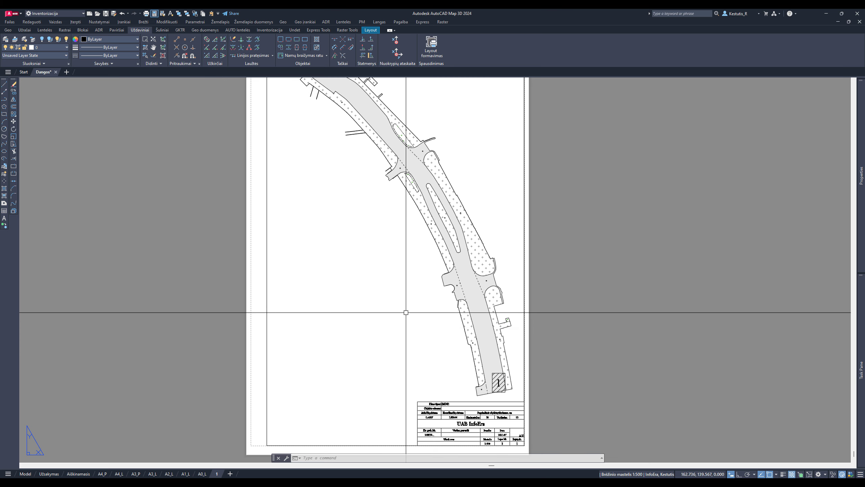
scroll(406, 312, down, 2)
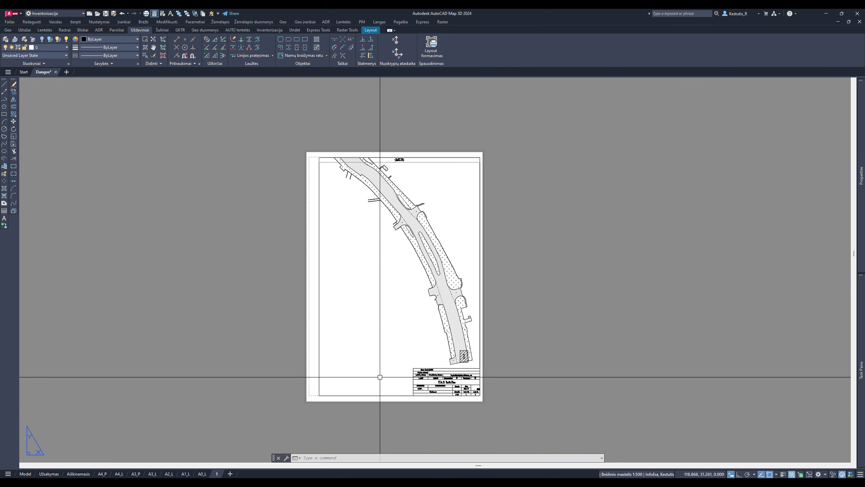
Form an A3 Gulsčias print layout from model space, placing its print area over the road's lower-middle section, overlapping the first frame.
click(30, 475)
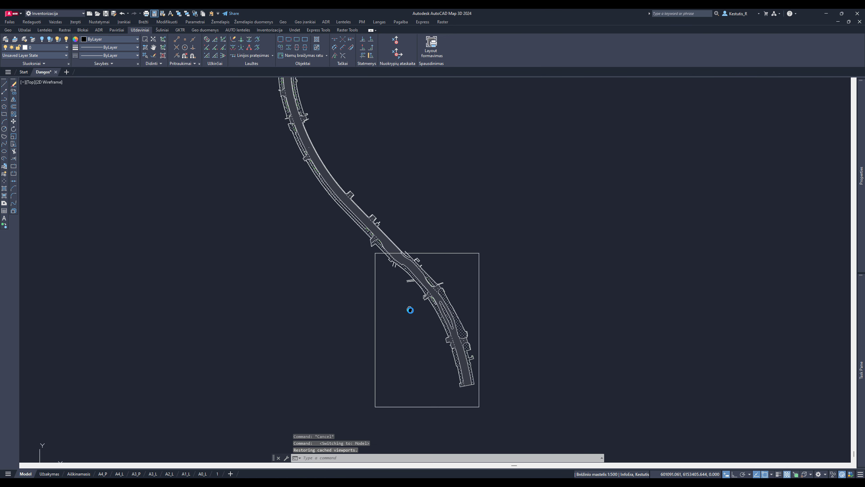
scroll(448, 286, down, 2)
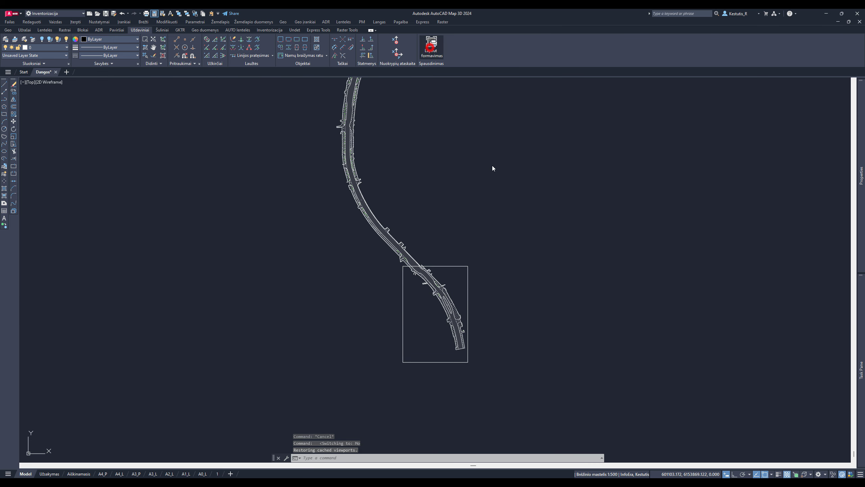
click(452, 241)
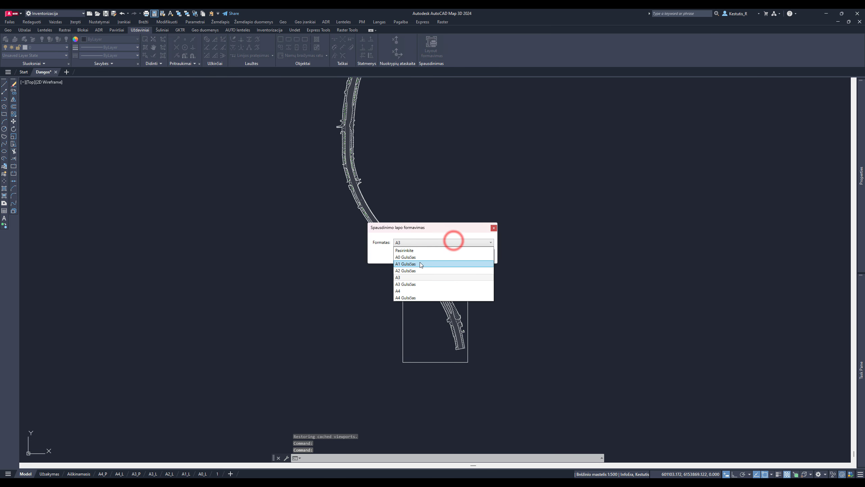
click(412, 284)
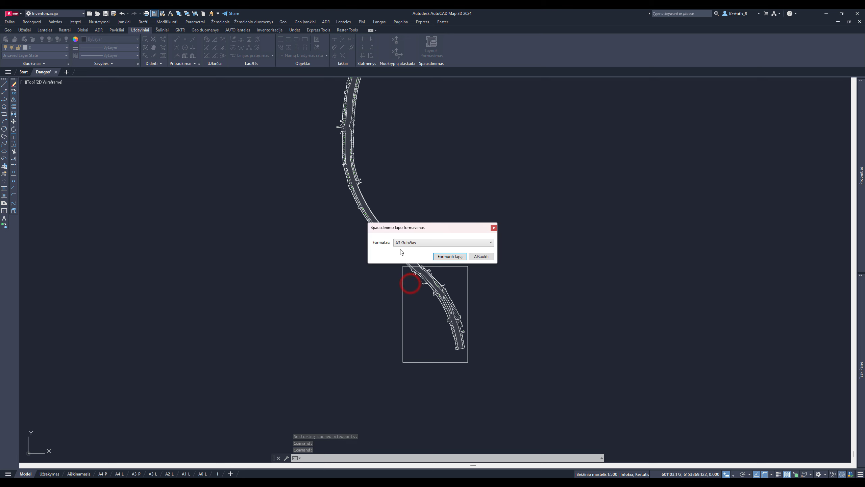
click(450, 257)
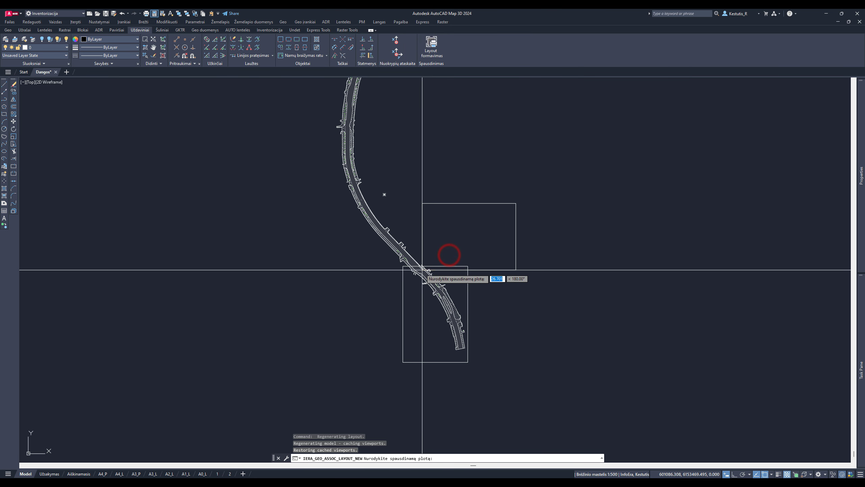
click(343, 277)
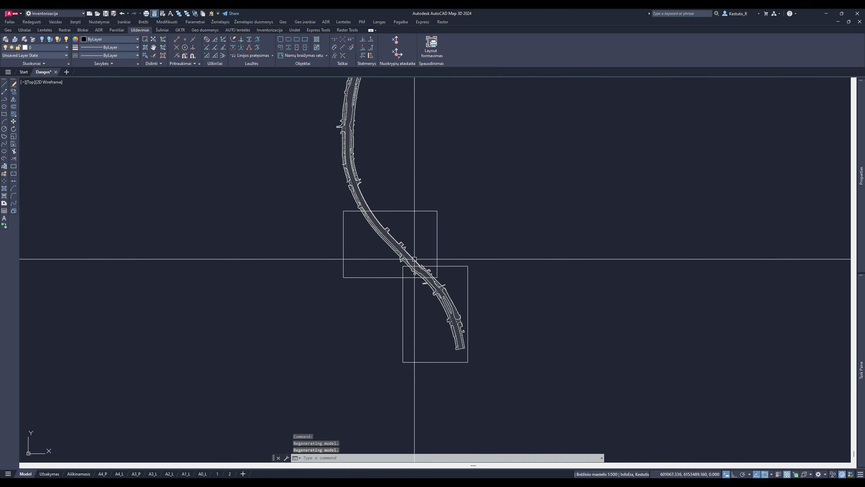
scroll(422, 272, up, 4)
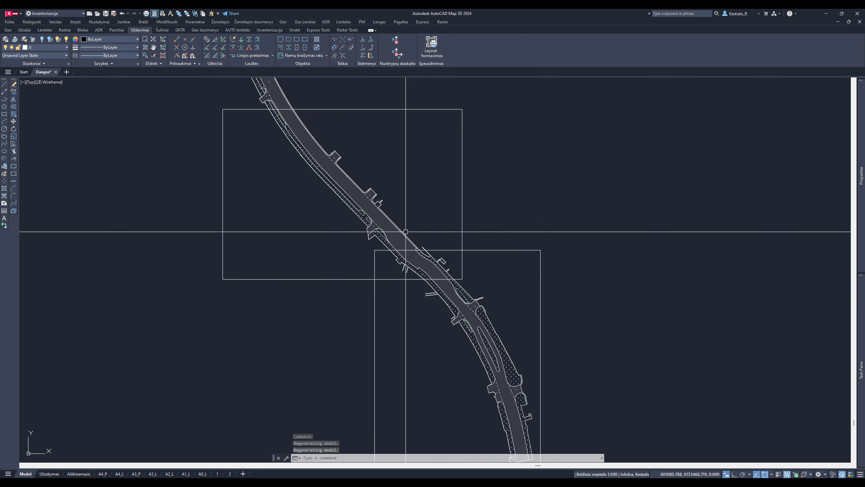
scroll(417, 256, down, 2)
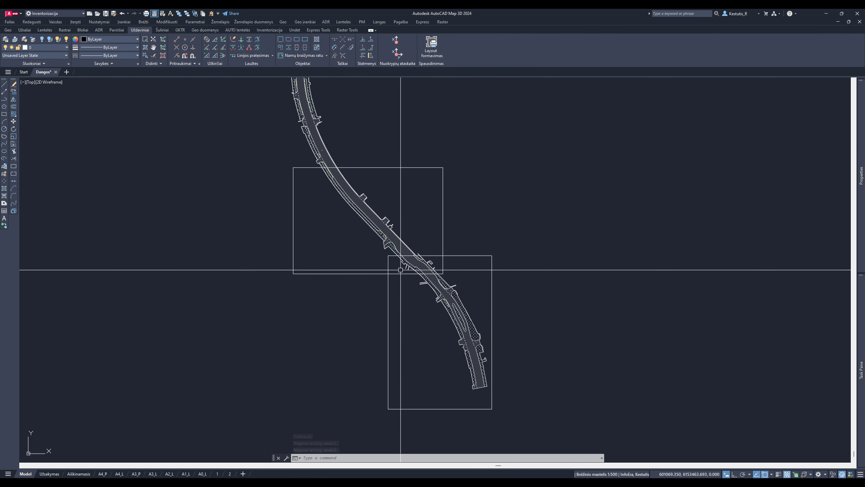
Move layout 2's title block and sheet index diagram about 97 units straight up along the frame's right edge, uncovering the road.
click(229, 473)
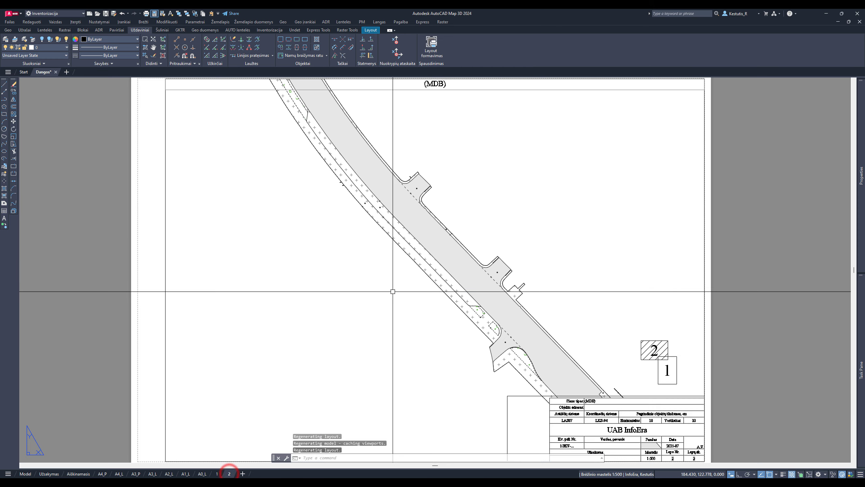
scroll(577, 333, up, 5)
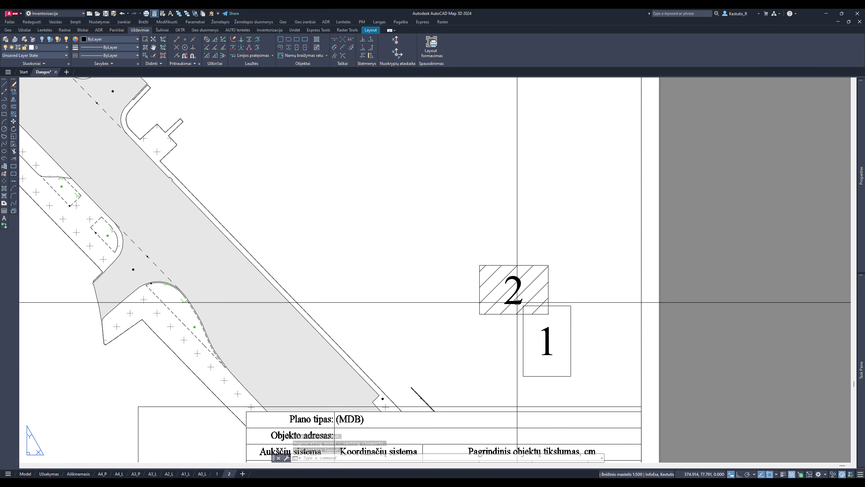
scroll(542, 274, down, 3)
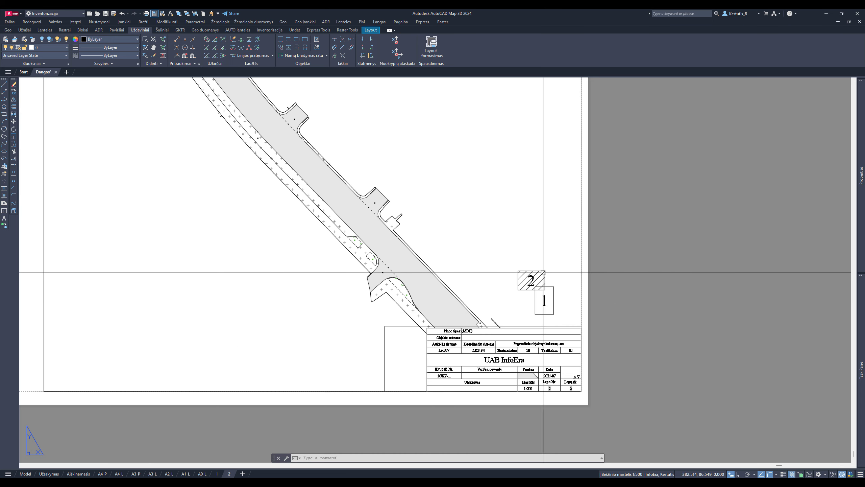
click(532, 333)
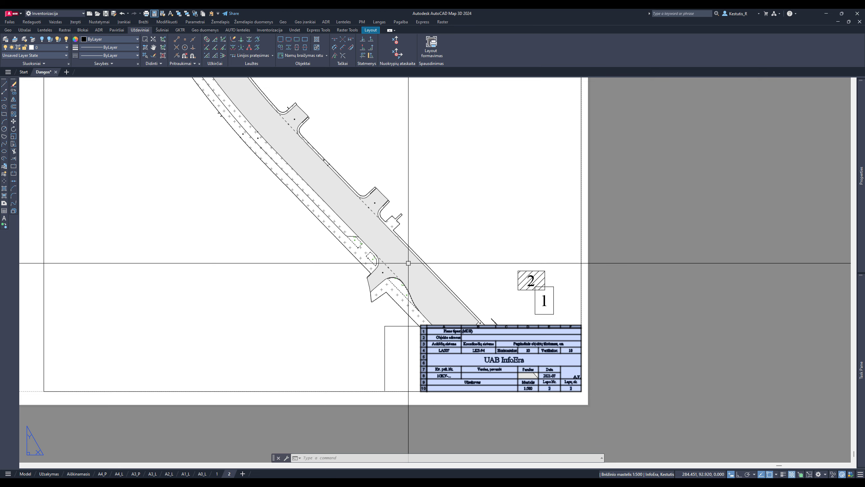
click(391, 174)
click(650, 432)
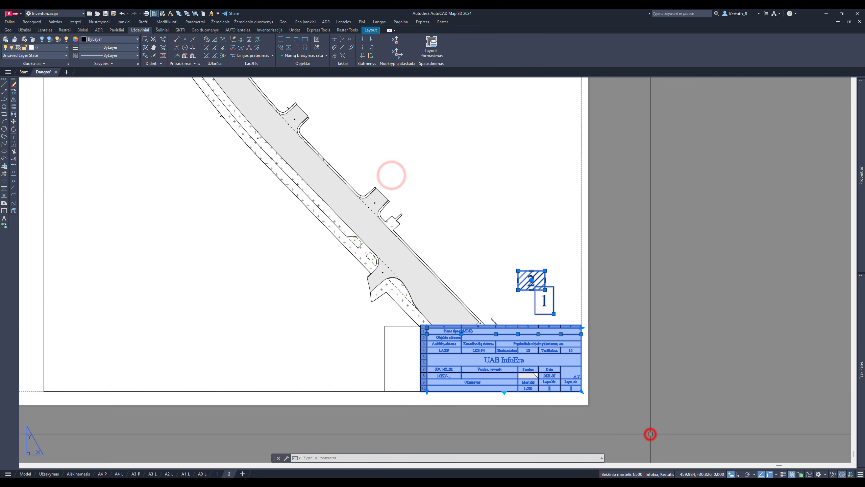
right_click(589, 340)
click(608, 235)
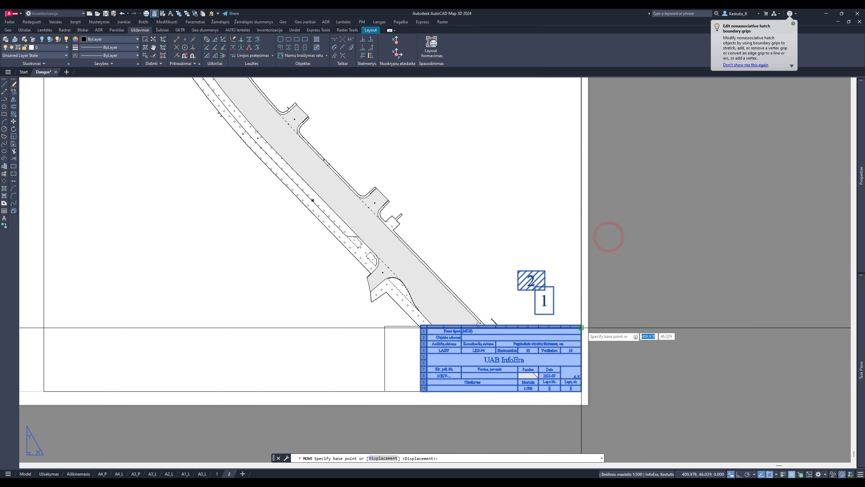
click(581, 328)
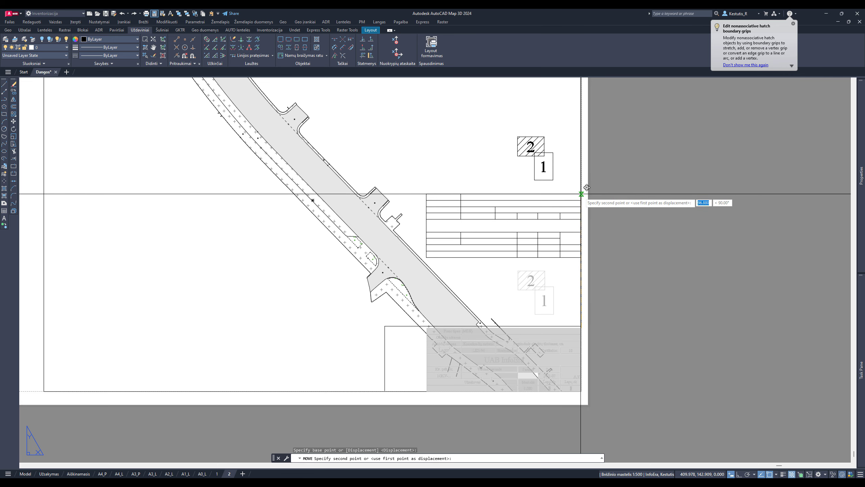
click(580, 193)
key(Escape)
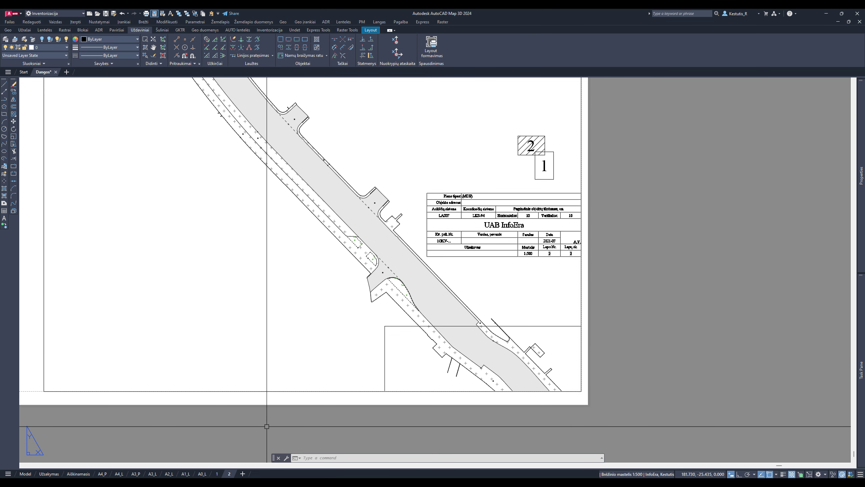
Move the second print frame in model space so its lower edge aligns with the first frame's top edge, and check layout 2.
click(26, 473)
click(399, 274)
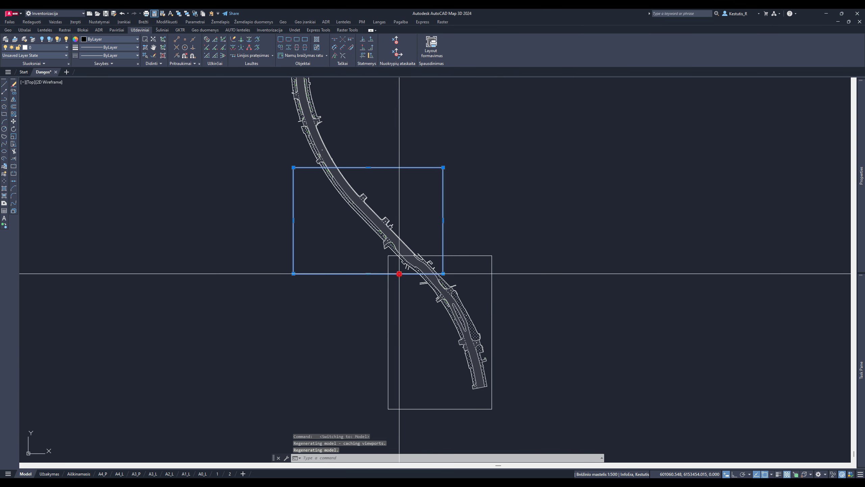
right_click(387, 294)
click(403, 352)
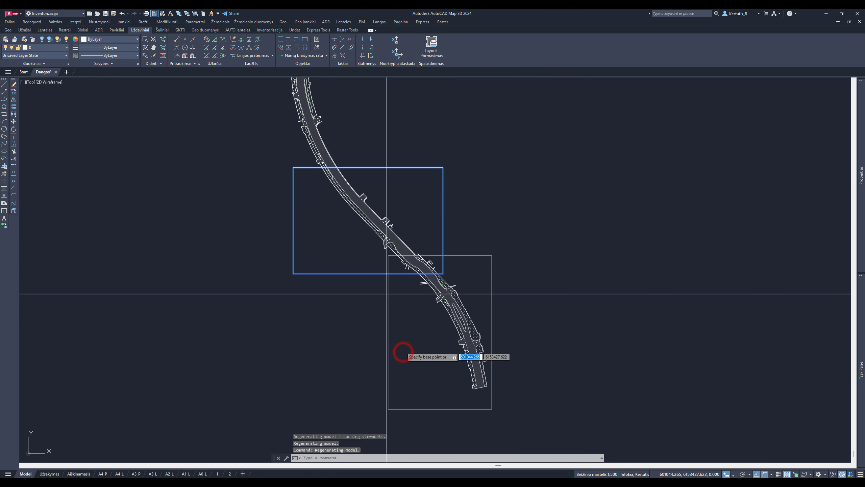
click(387, 273)
click(388, 255)
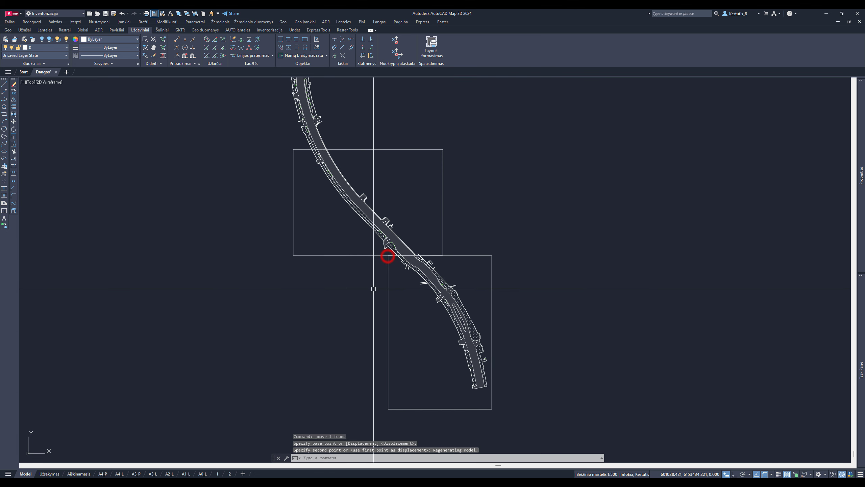
click(230, 474)
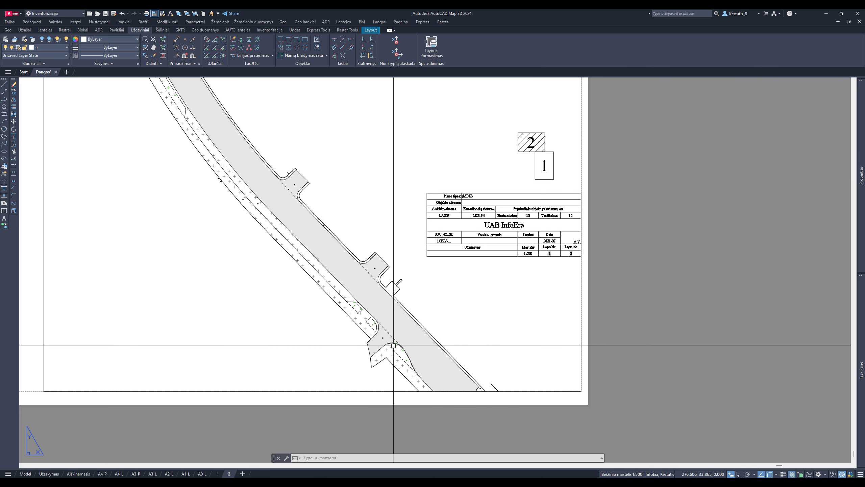
Form an A3 print layout from model space, placing its print area over the road's upper-middle section, directly above the second frame.
click(29, 475)
mouse_move(392, 250)
middle_down()
mouse_move(401, 276)
mouse_move(379, 265)
middle_up()
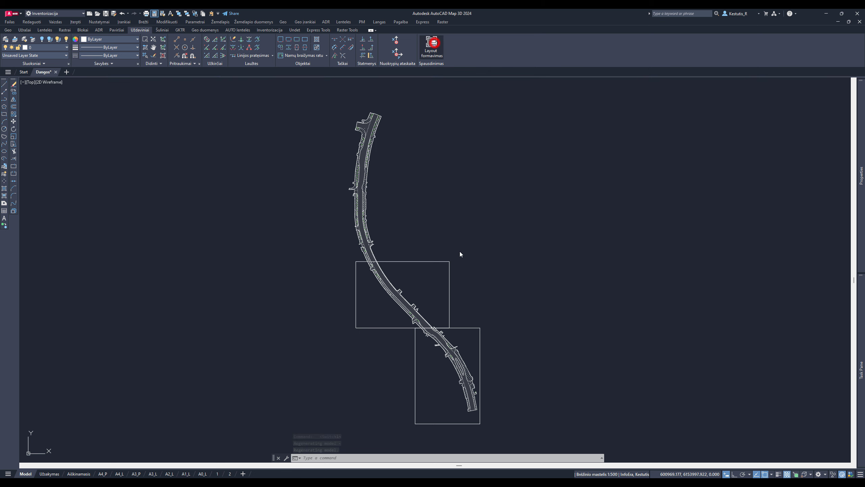
click(442, 242)
click(406, 278)
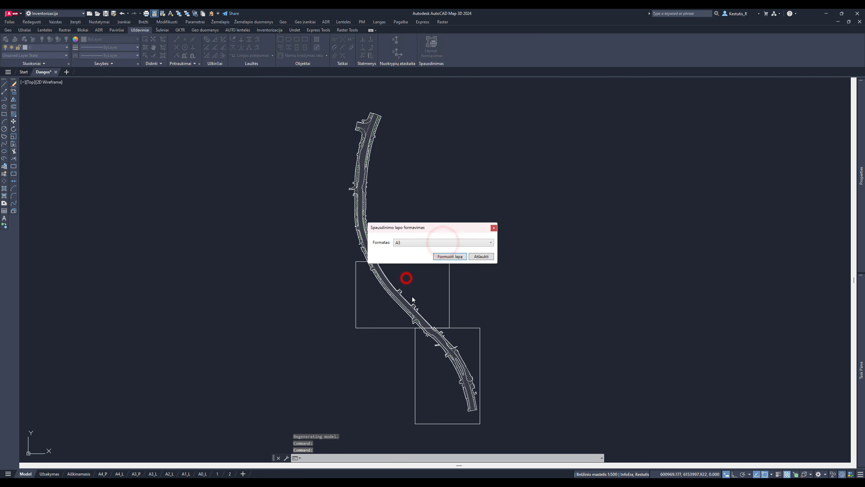
click(449, 256)
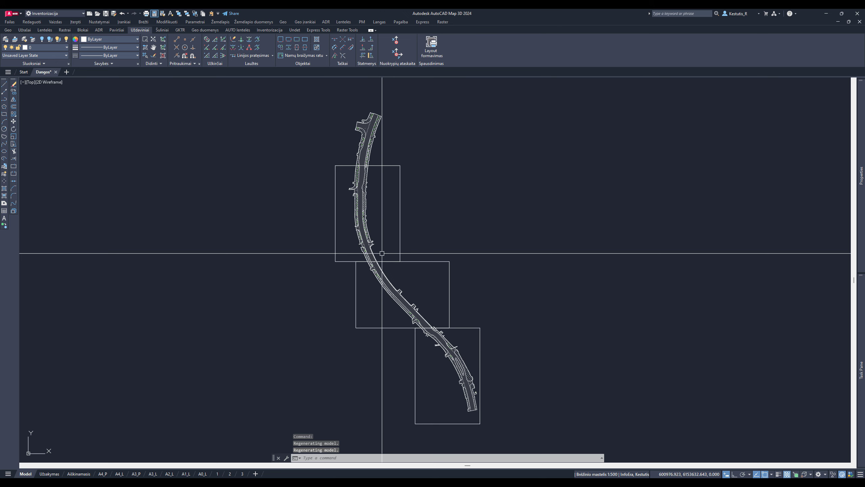
Form another A3 print layout over the road's upper end, stacking its print area exactly on top of the third frame.
middle_drag(394, 244, 391, 266)
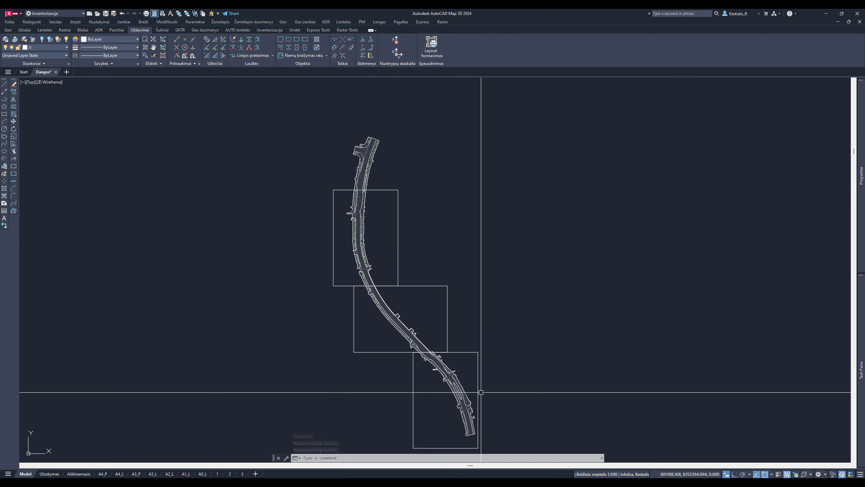
middle_drag(353, 258, 337, 291)
click(435, 50)
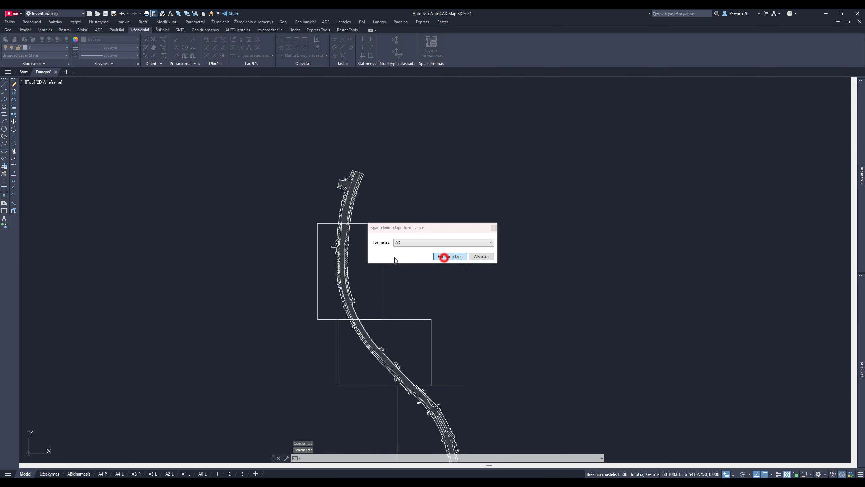
click(444, 257)
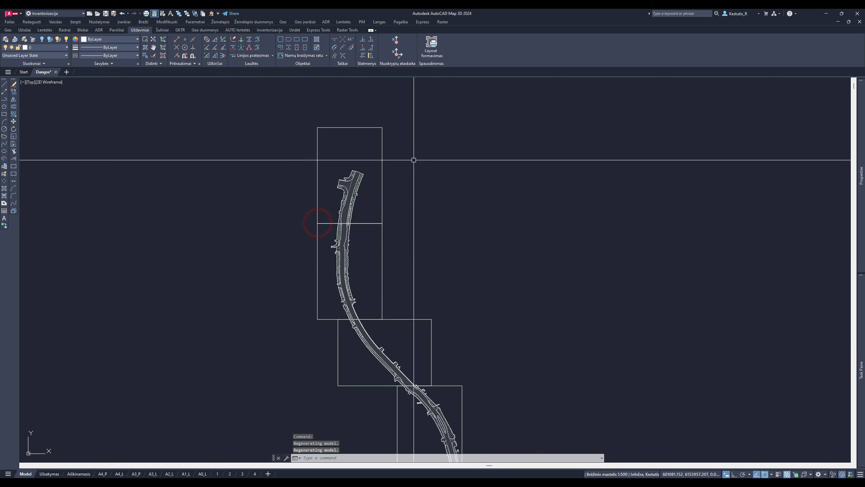
scroll(392, 191, down, 2)
key(Escape)
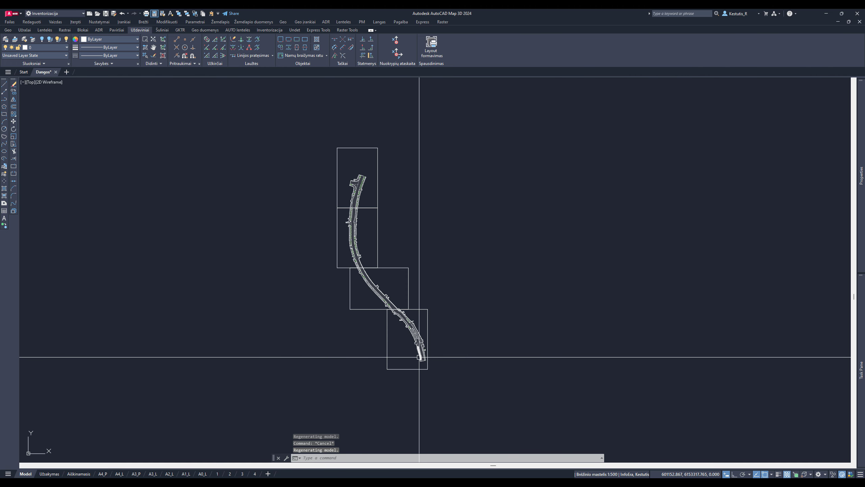
Examine the sheet index diagrams and the Lapo Nr. and Lapų sk. cells in layouts 1 and 4.
click(217, 473)
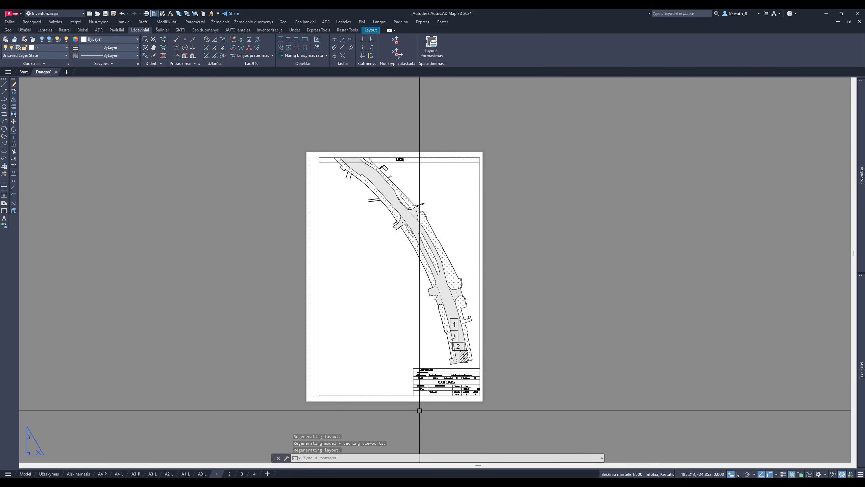
scroll(461, 407, up, 5)
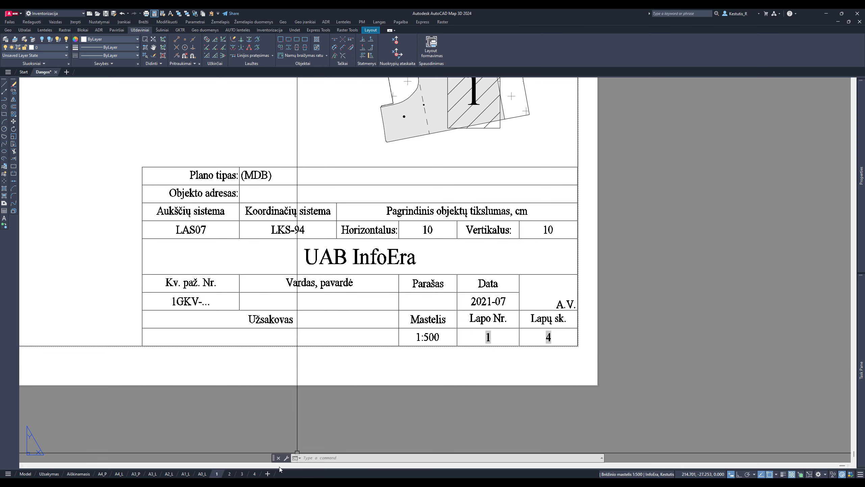
click(253, 473)
scroll(473, 415, up, 4)
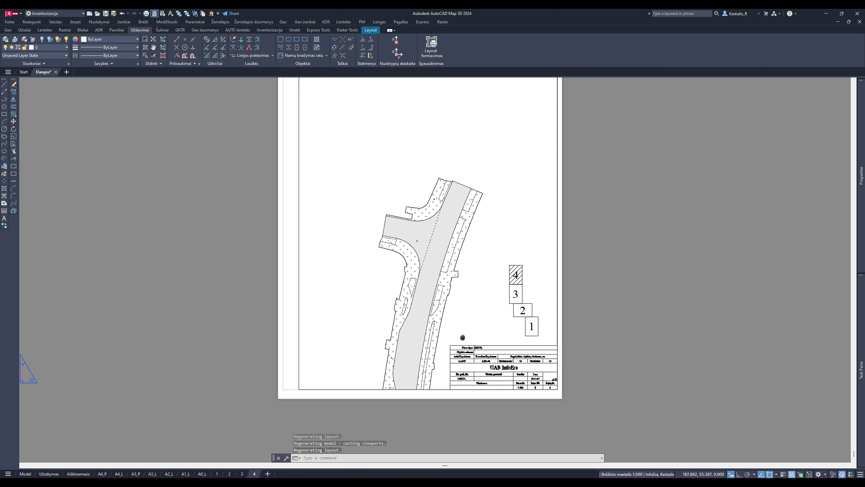
scroll(579, 376, up, 2)
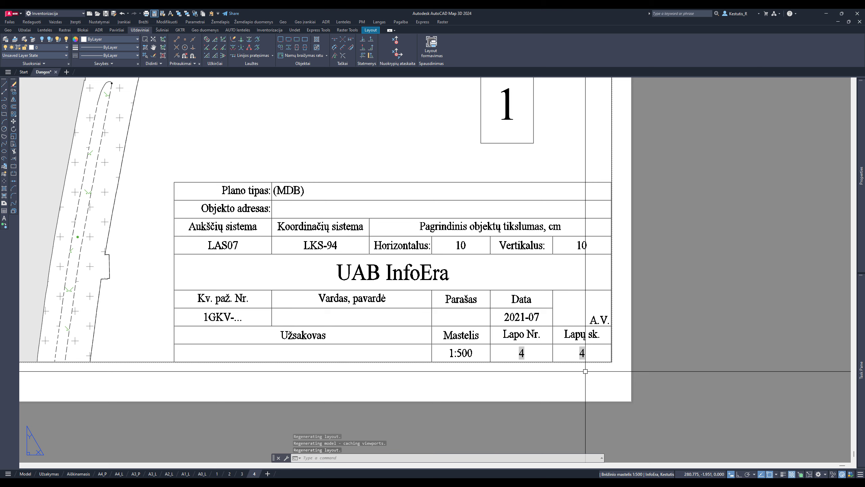
scroll(533, 381, down, 4)
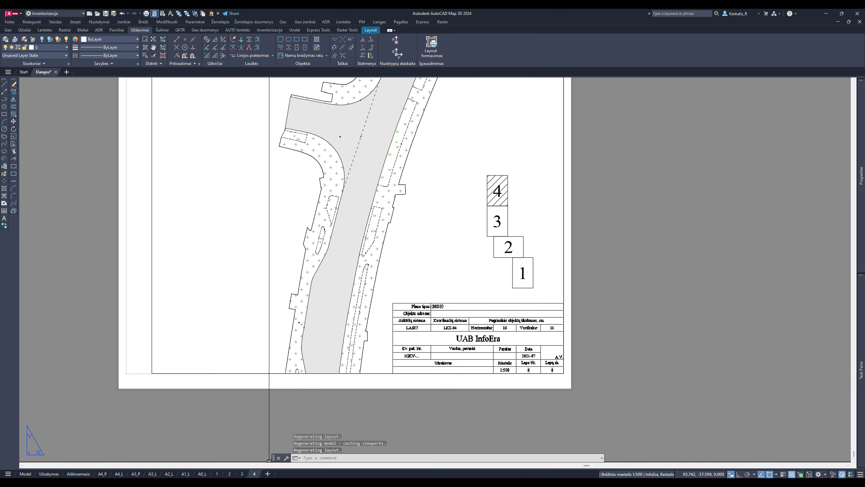
Move the sheet index diagram in layout 1 off the road into the blank area above the title block's left end.
click(218, 474)
scroll(419, 270, down, 8)
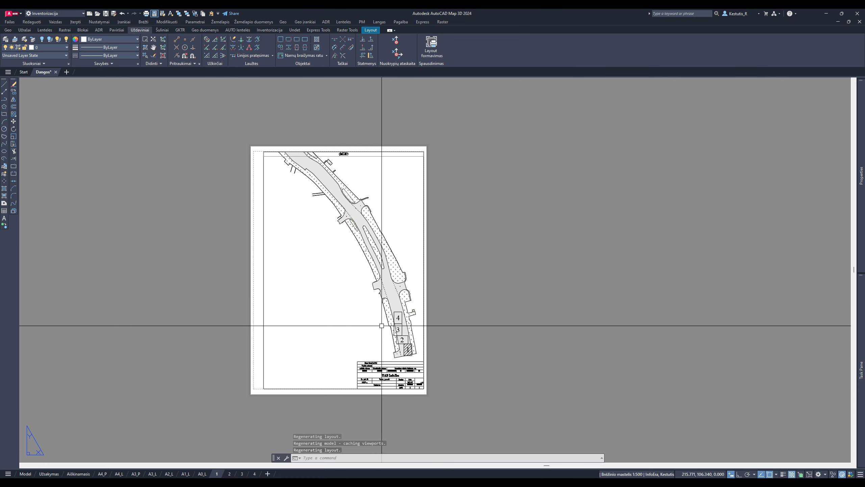
scroll(379, 337, up, 2)
click(340, 272)
click(481, 371)
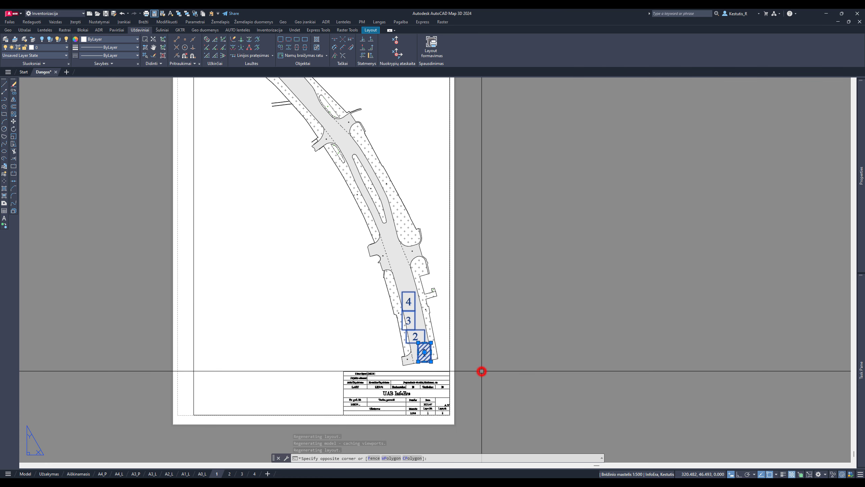
right_click(535, 319)
click(550, 366)
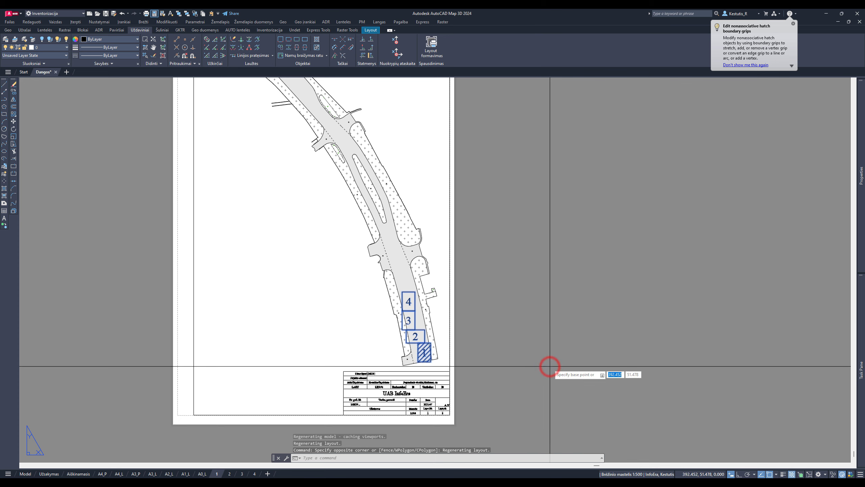
click(549, 354)
click(484, 352)
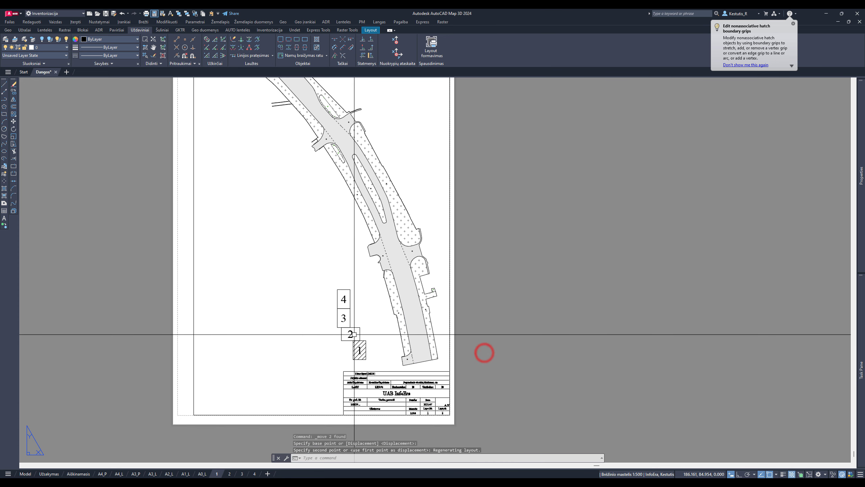
Set layout 1's heading cell from the MDB values to "Topografinis planas M 1:500".
middle_drag(361, 199, 401, 330)
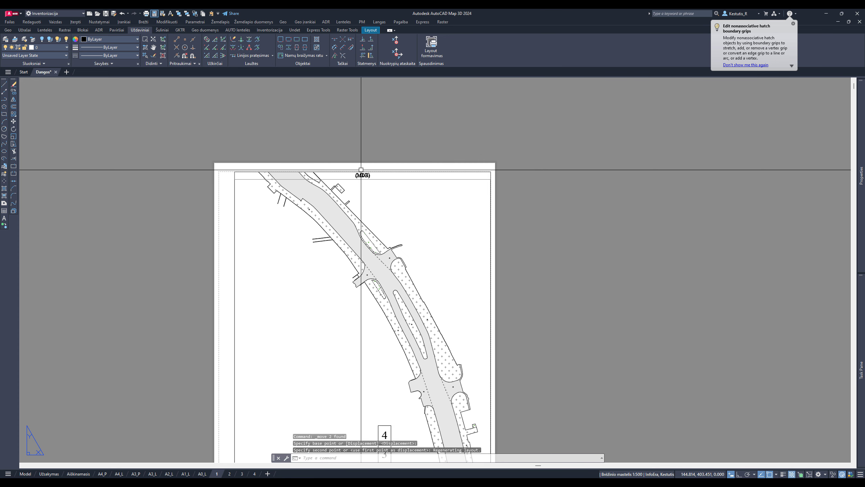
scroll(361, 170, up, 2)
click(389, 175)
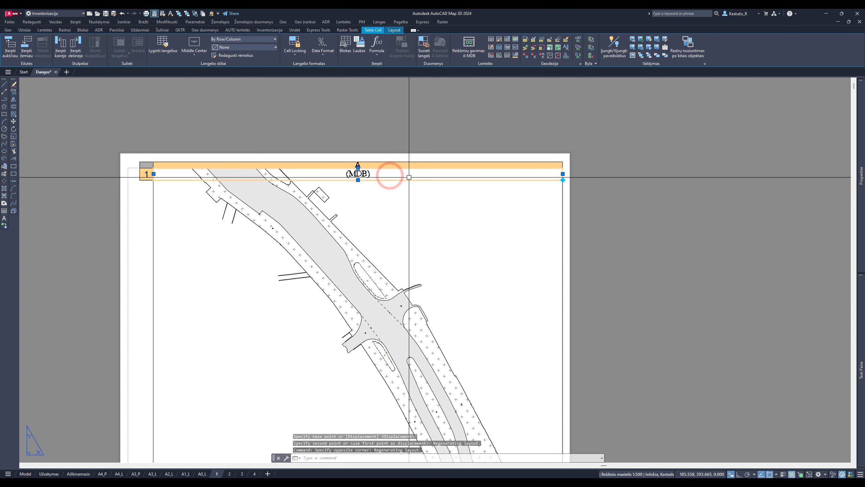
click(469, 47)
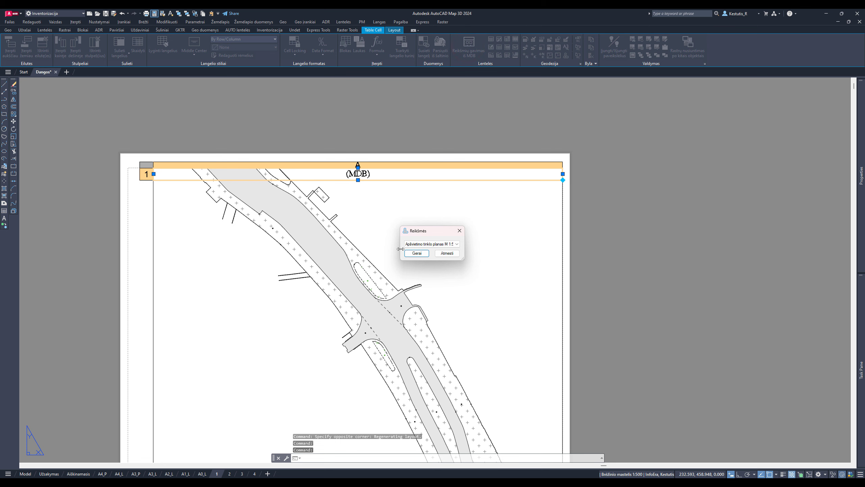
click(435, 244)
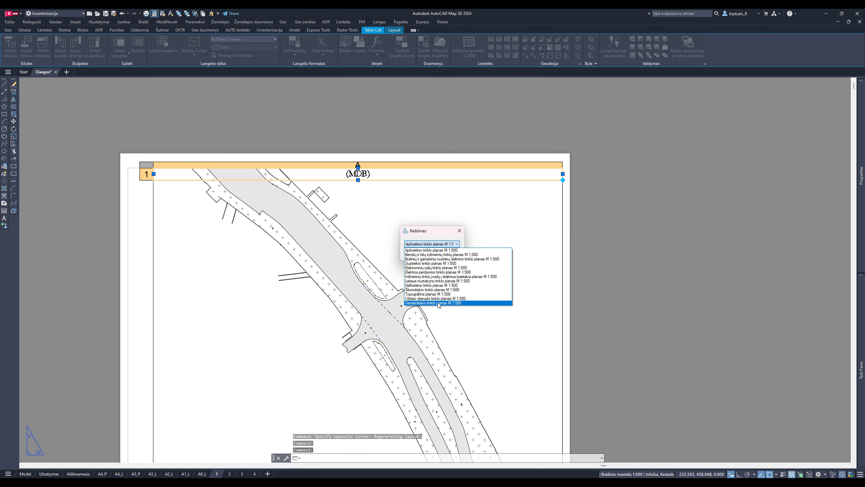
click(436, 294)
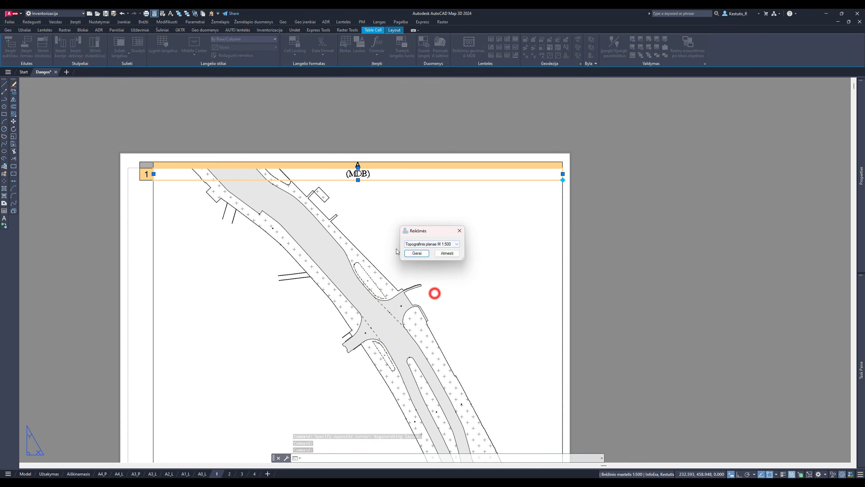
click(417, 254)
key(Escape)
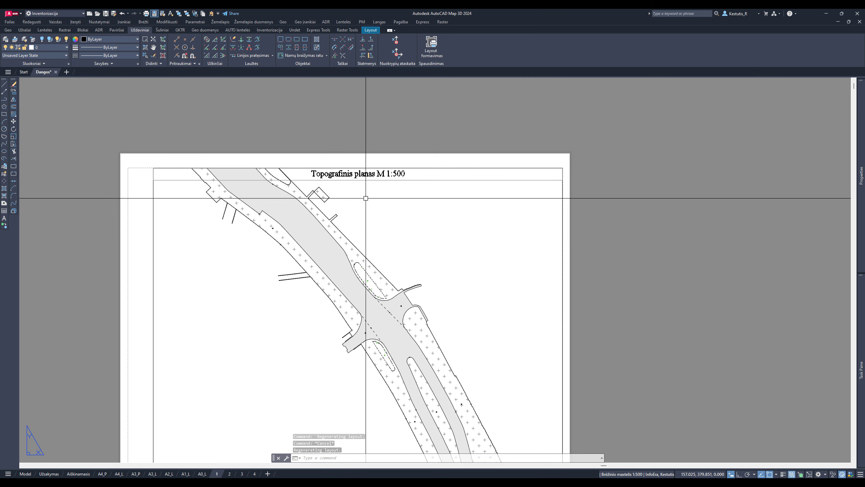
Fill the Plano tipas cell of layout 1's title block with the MDB value "Topografinis planas - bazinis turinys".
scroll(391, 225, down, 3)
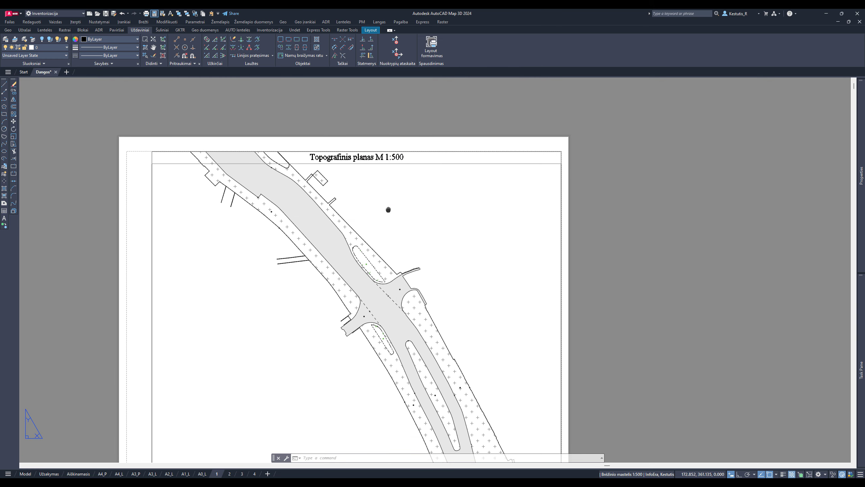
scroll(377, 162, down, 2)
scroll(410, 383, up, 4)
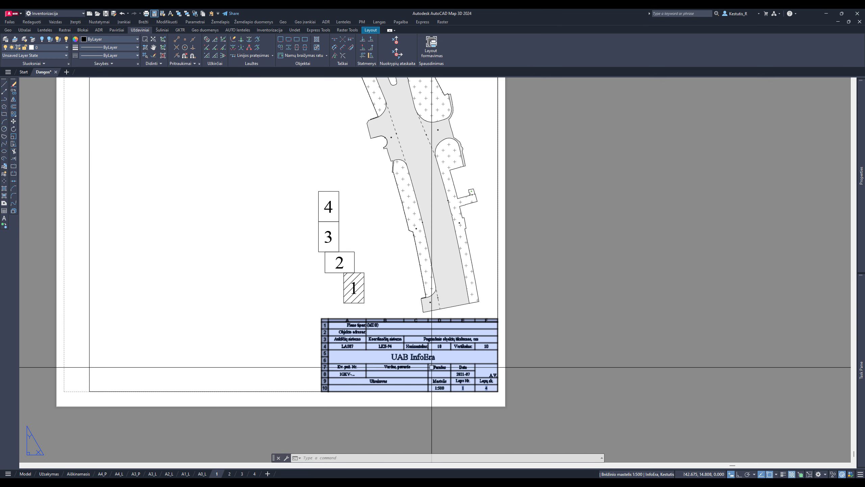
scroll(431, 366, up, 2)
middle_drag(382, 292, 355, 262)
click(361, 282)
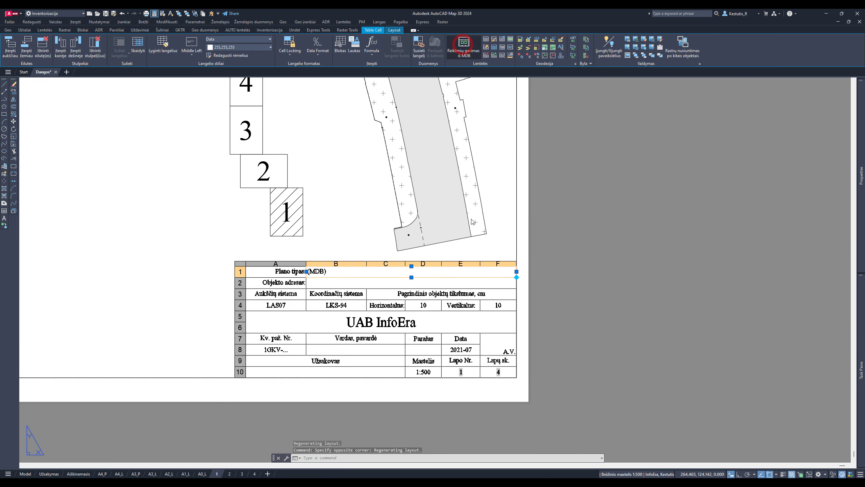
click(434, 243)
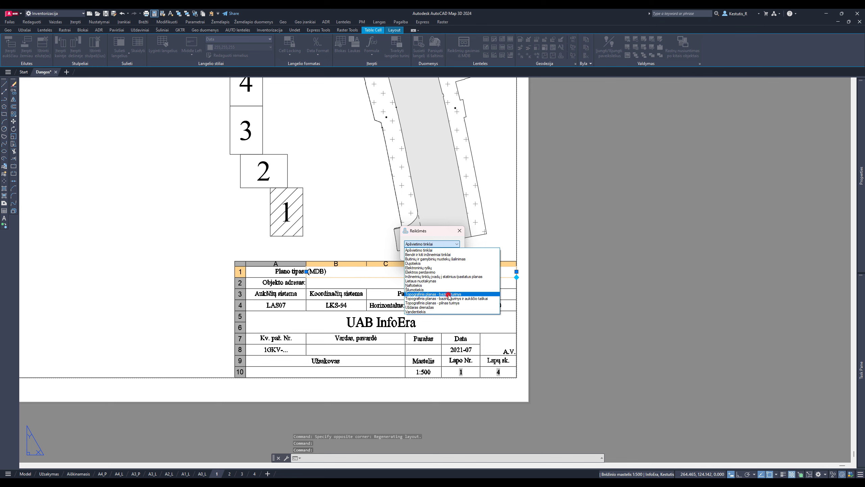
click(448, 295)
click(417, 254)
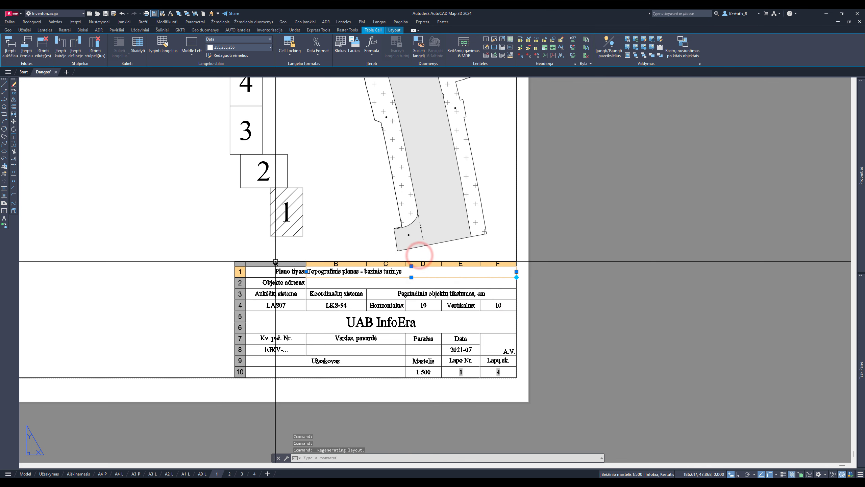
key(Escape)
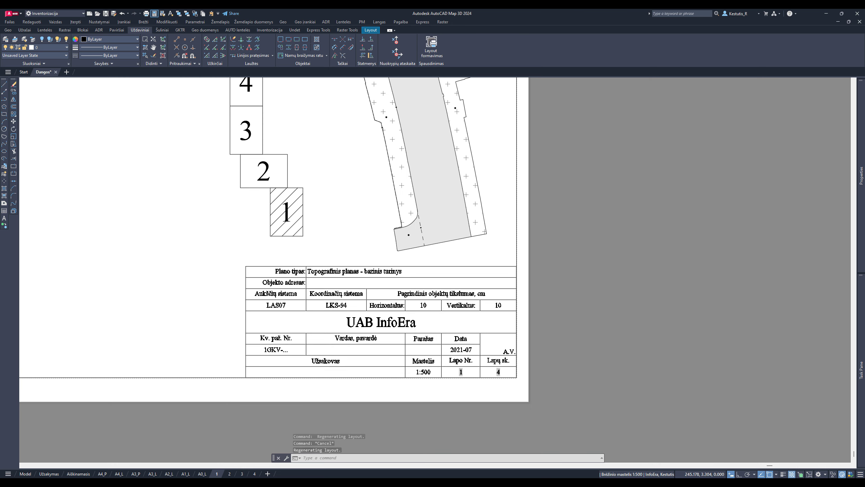
Examine the title block cells in layout 1, and check the heading, plan type and sheet number in layout 2.
scroll(417, 370, down, 4)
scroll(378, 371, up, 4)
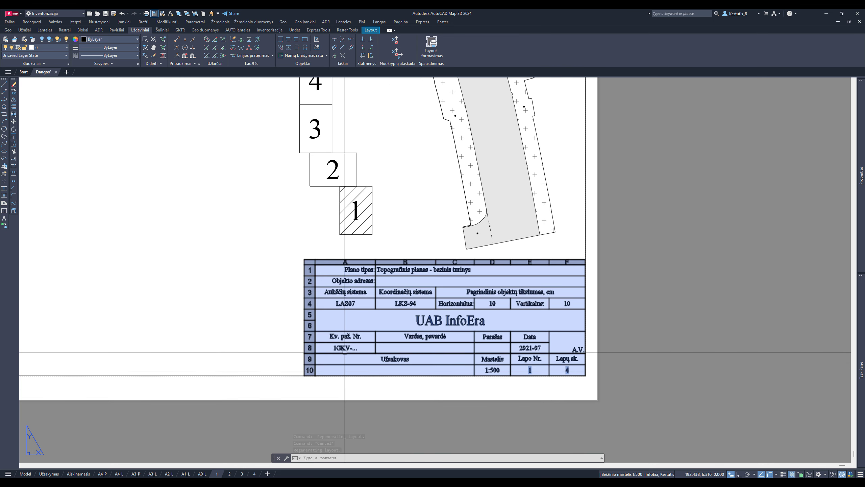
scroll(396, 333, down, 5)
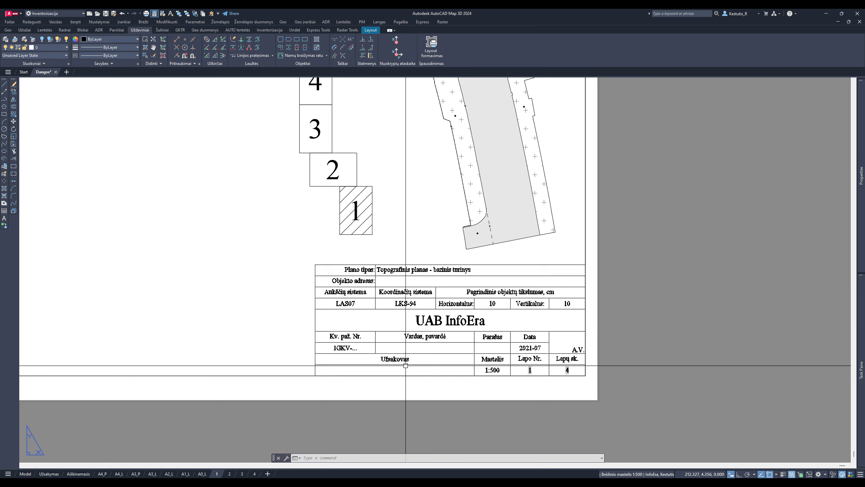
scroll(364, 335, down, 2)
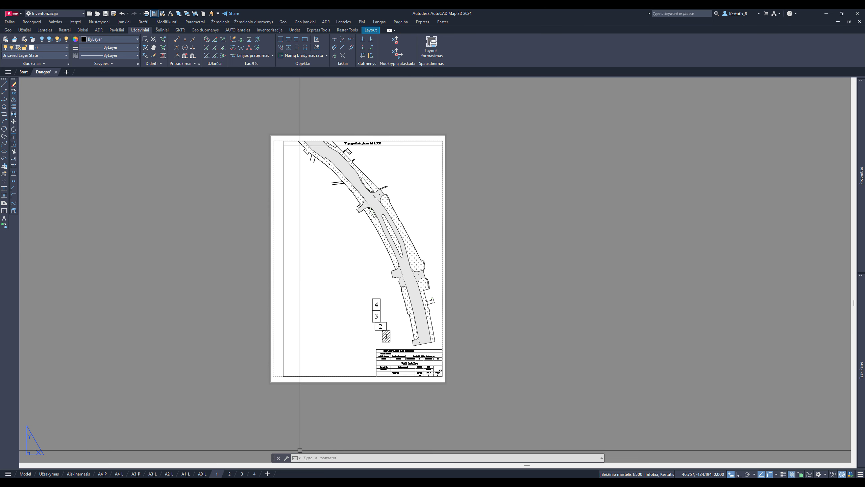
click(229, 473)
scroll(419, 286, down, 5)
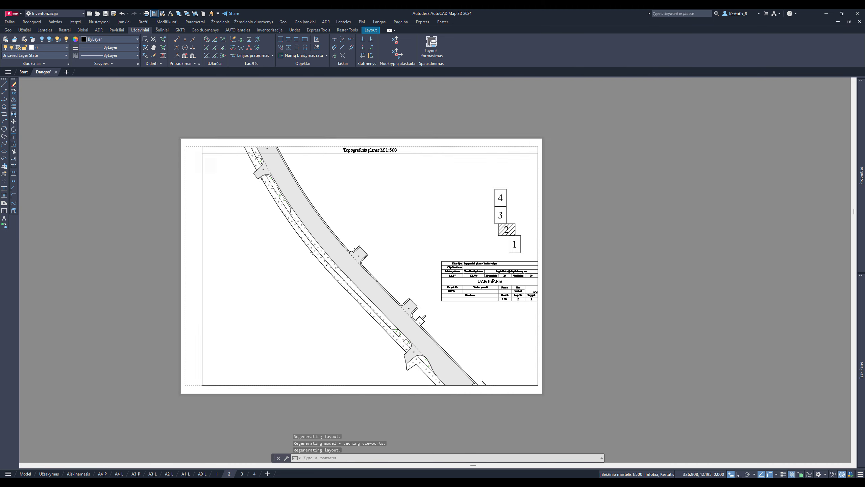
scroll(422, 293, up, 2)
middle_drag(427, 303, 421, 278)
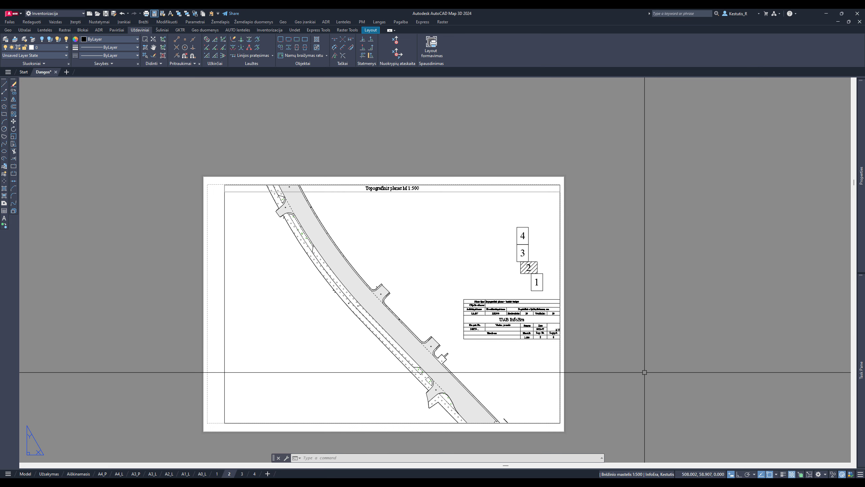
scroll(561, 361, up, 2)
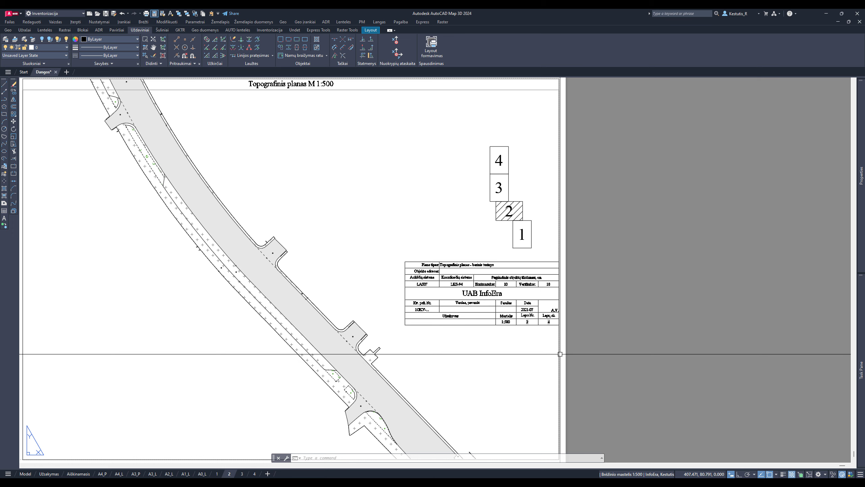
scroll(540, 335, up, 2)
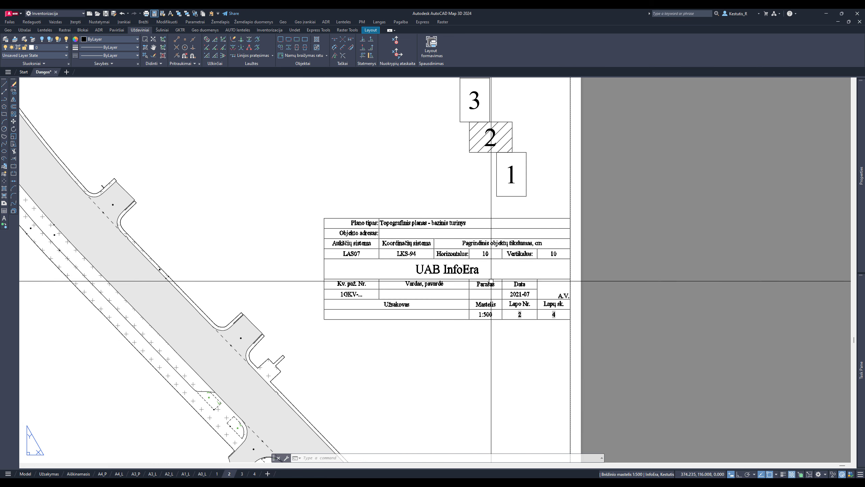
scroll(488, 280, down, 4)
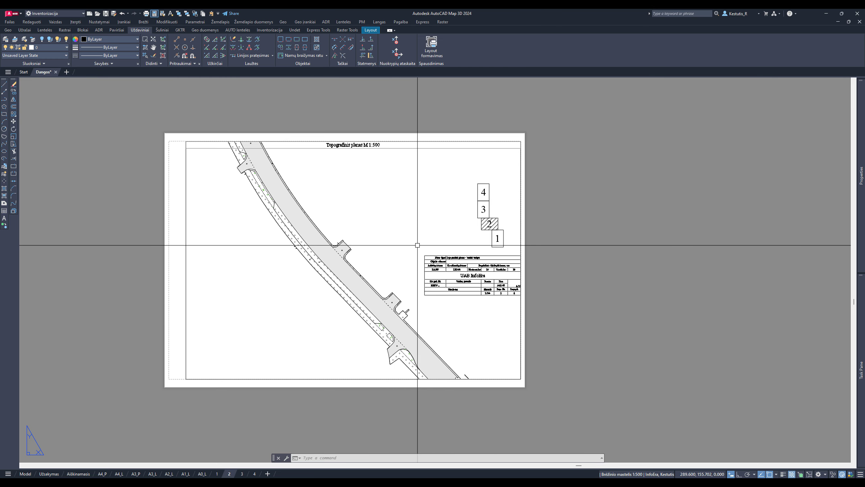
Move layout 3's title block and sheet index diagram together up along the frame's right edge, clear of the road's lower end.
click(242, 474)
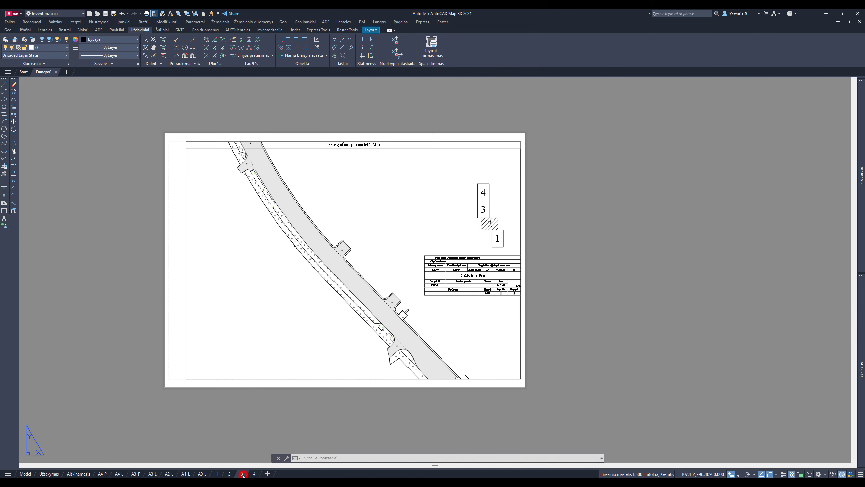
scroll(402, 411, down, 2)
scroll(401, 380, up, 2)
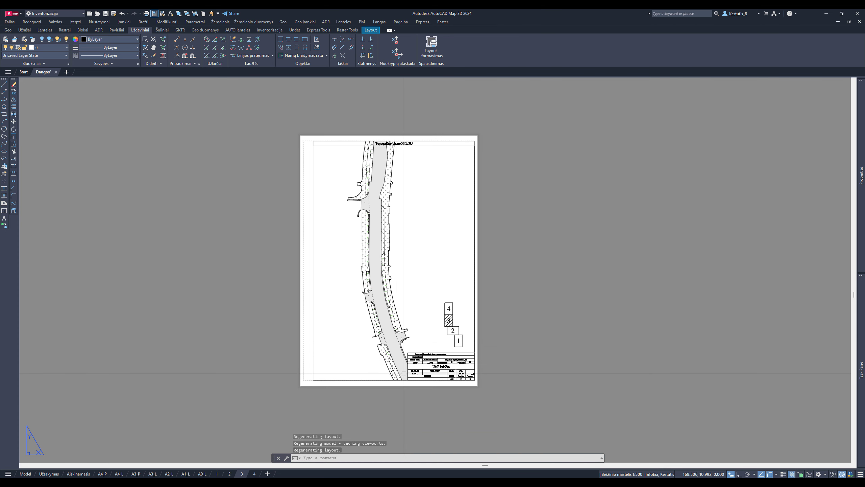
click(392, 246)
click(552, 429)
right_click(559, 404)
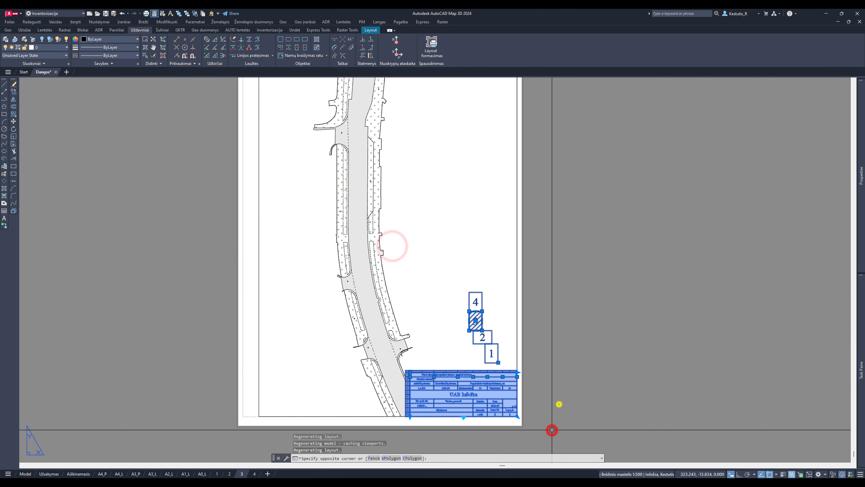
click(579, 298)
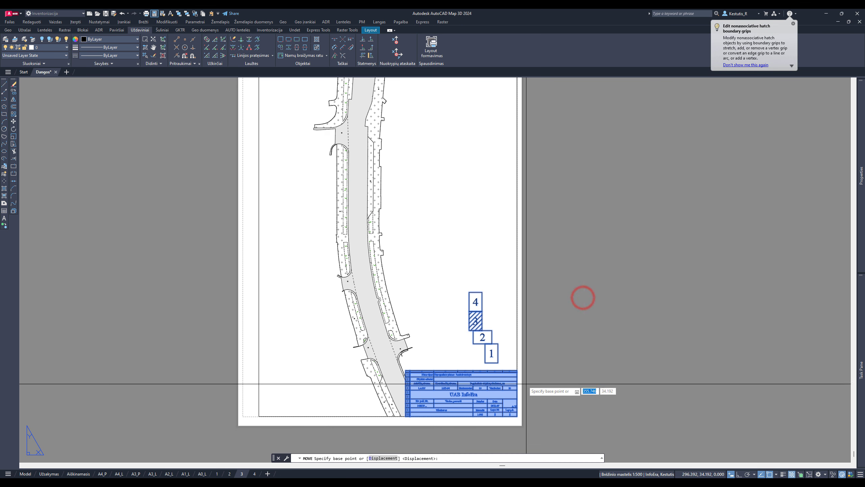
click(517, 372)
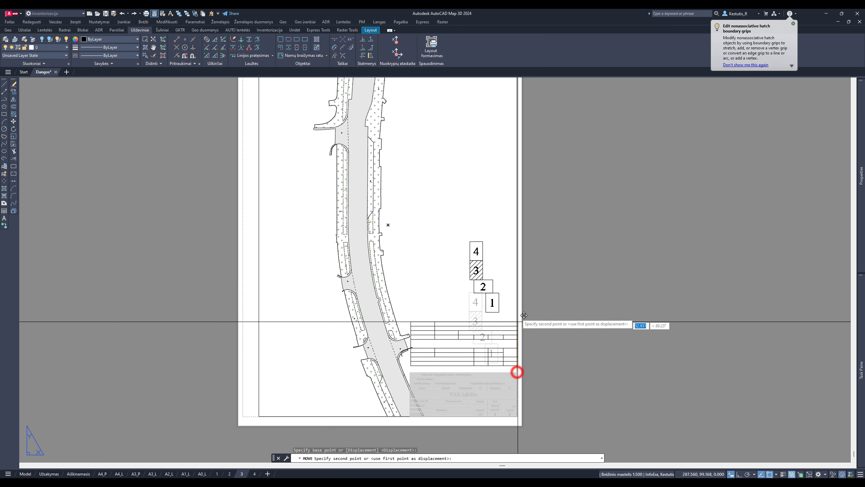
click(518, 291)
Shorten the heading table in layout 3 by stretching its left edge inward to just before the road.
scroll(408, 339, down, 2)
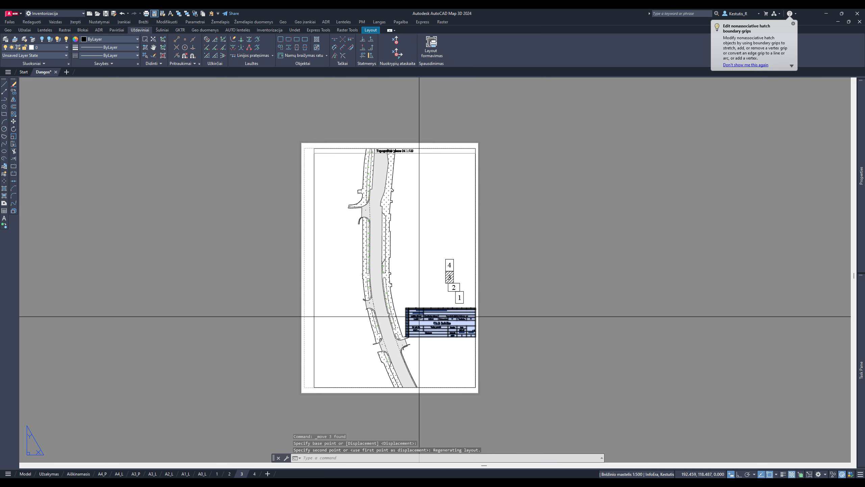
scroll(414, 191, up, 4)
click(419, 200)
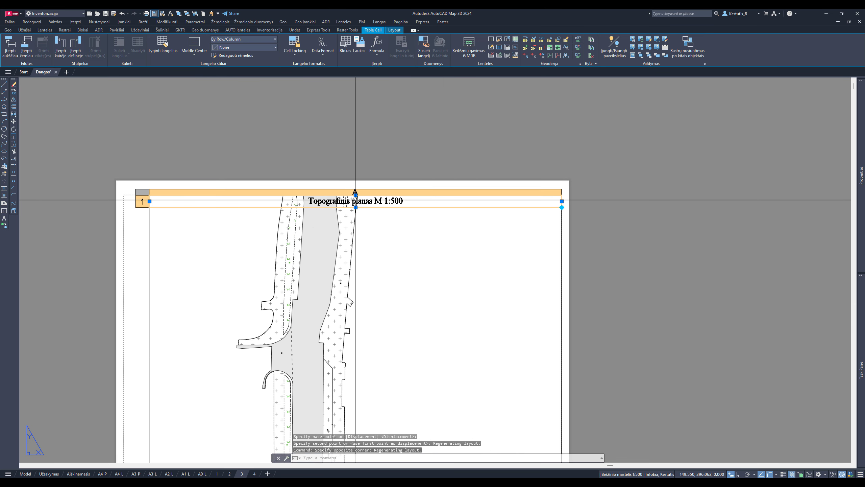
click(149, 201)
click(252, 200)
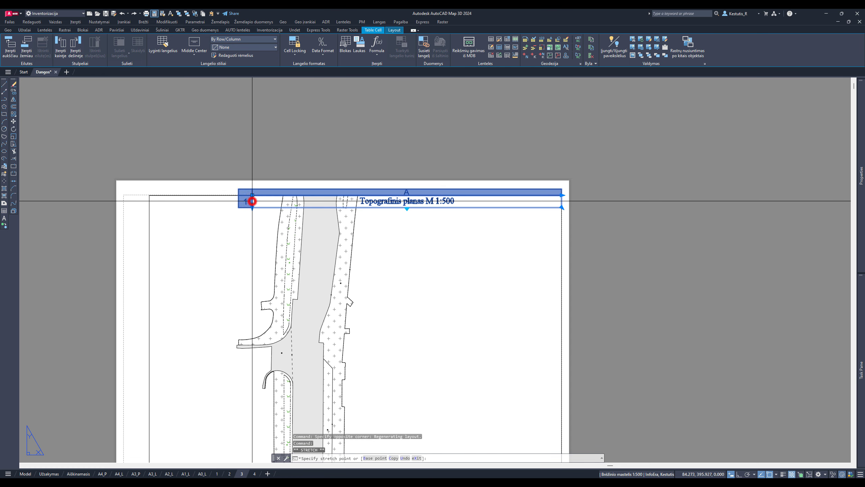
key(Escape)
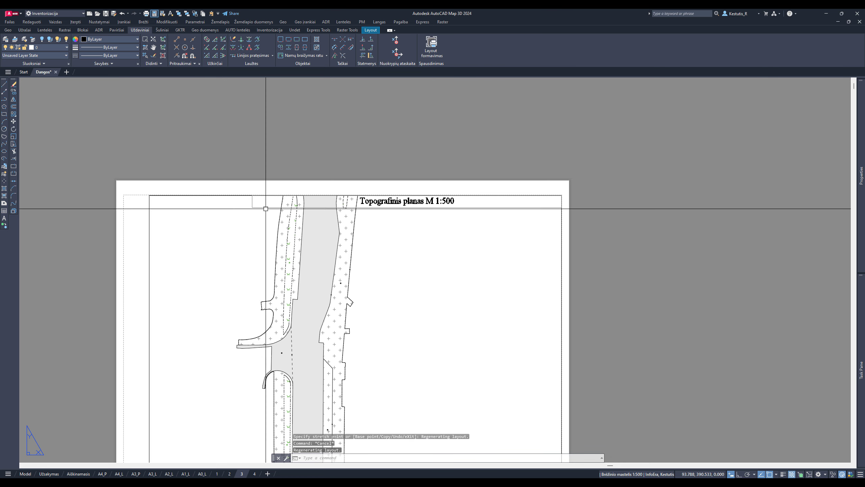
click(253, 204)
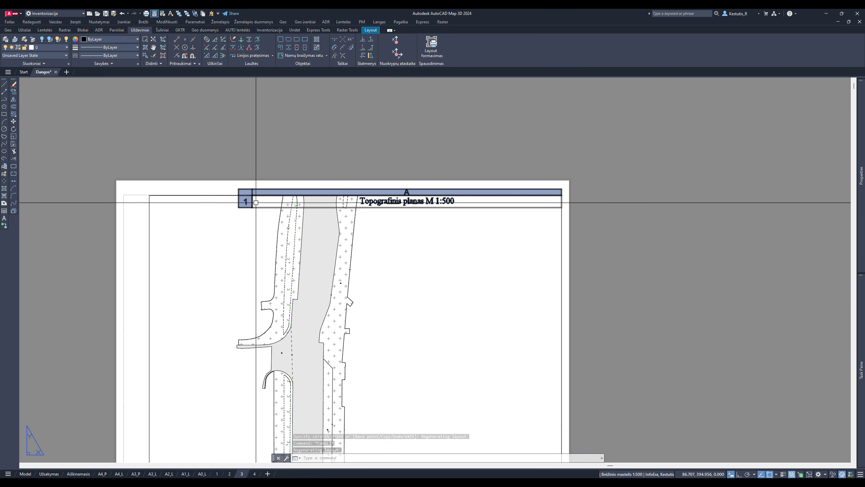
key(Escape)
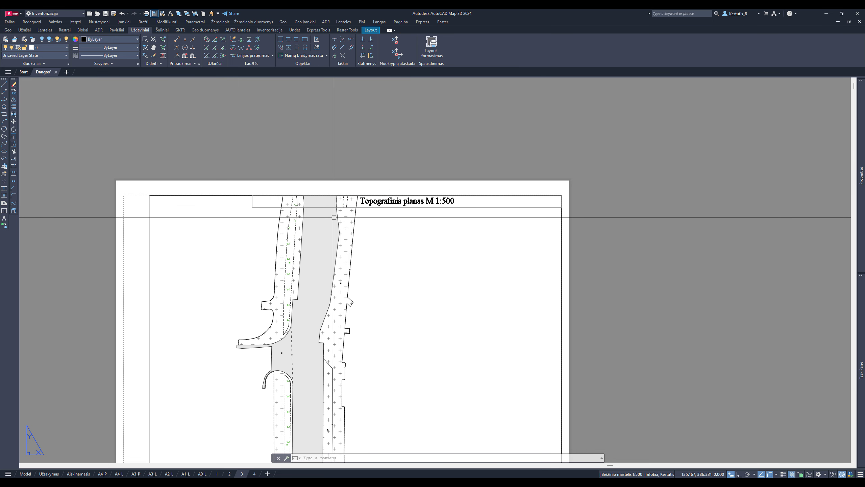
Examine the overall arrangement of the sheet in layout 3, and check the sheet in layout 4.
scroll(370, 198, down, 2)
scroll(393, 270, up, 1)
middle_drag(394, 258, 421, 215)
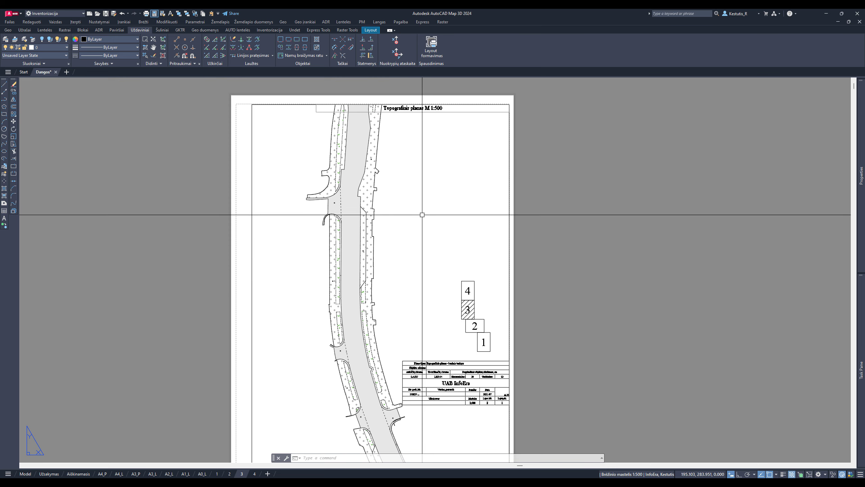
click(254, 474)
scroll(396, 376, down, 3)
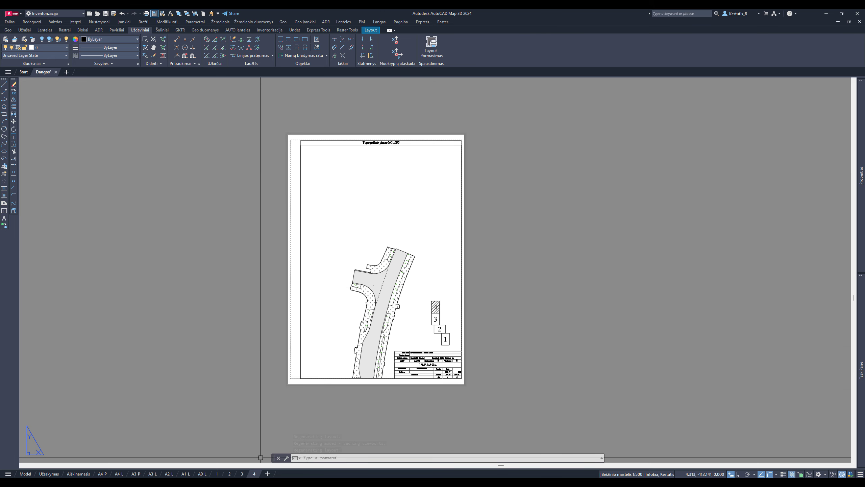
Review the Publish settings and output formats for layouts 1 to 4 with PDF kept as the format, and leave without publishing.
click(216, 474)
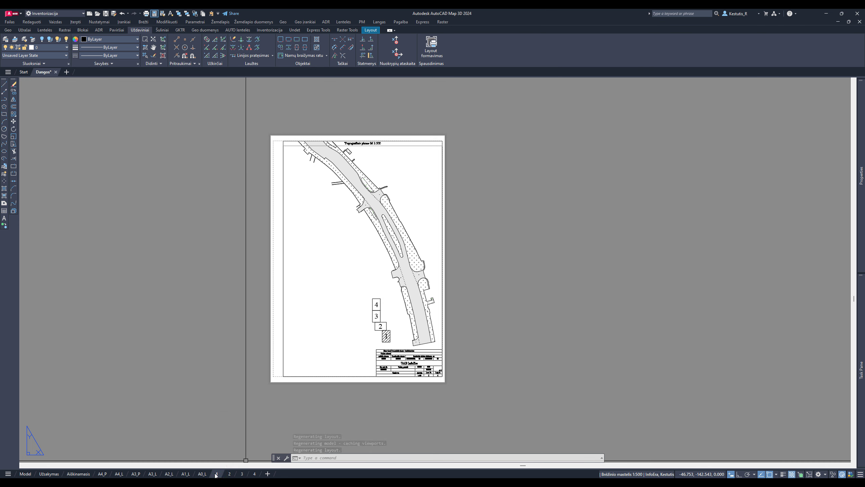
shift+click(256, 473)
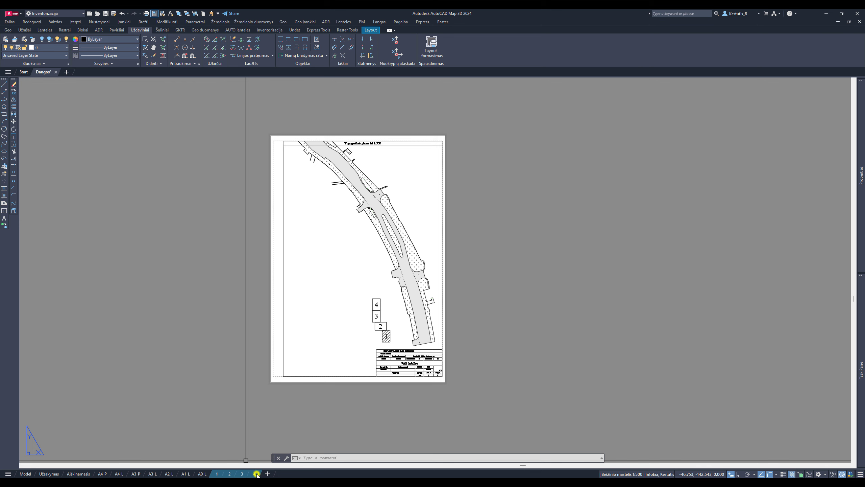
right_click(256, 474)
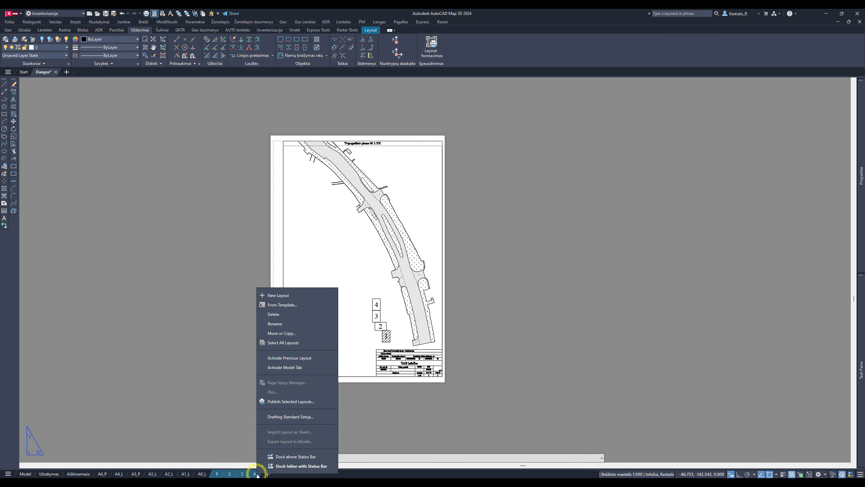
click(285, 401)
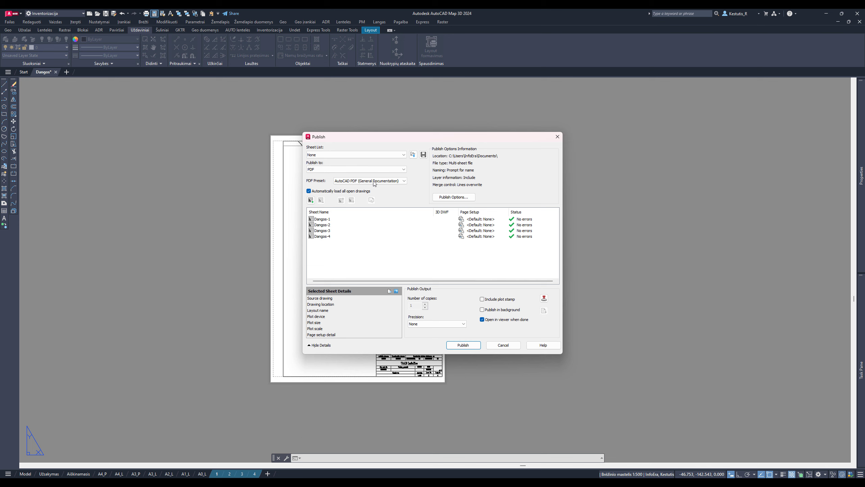
click(334, 169)
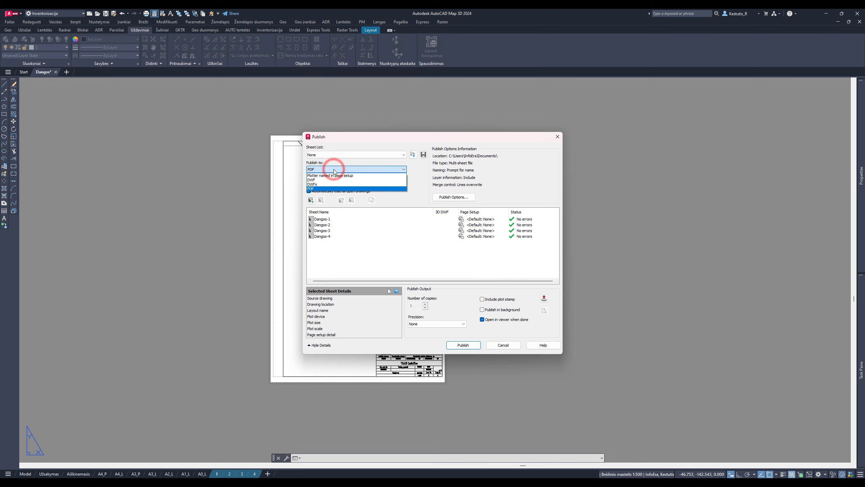
click(334, 170)
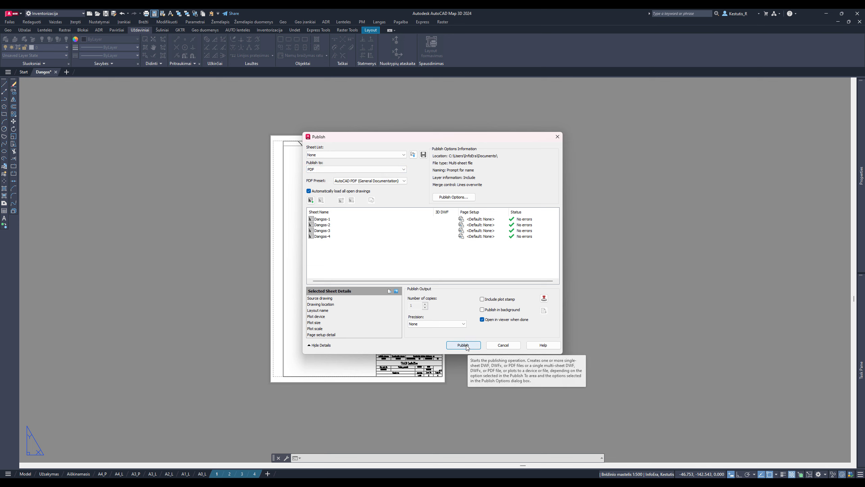
click(510, 345)
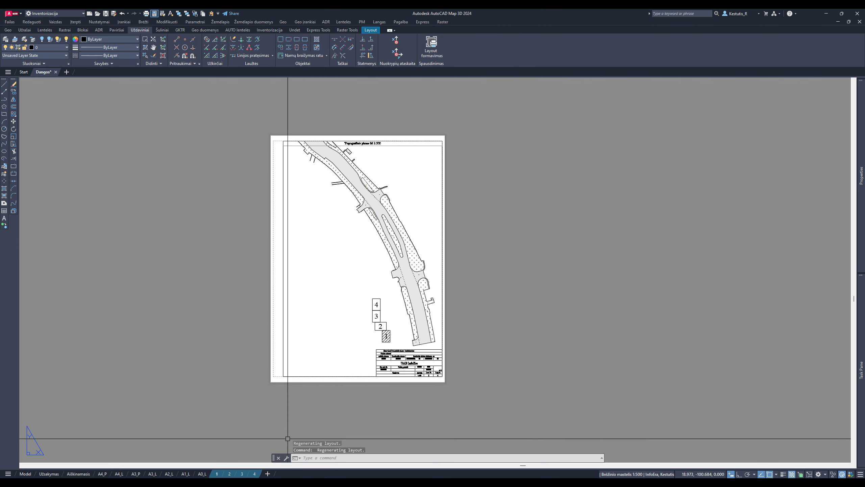
Inspect the plotter, paper size and other page setup settings of layout 1, and leave them without changes.
right_click(216, 474)
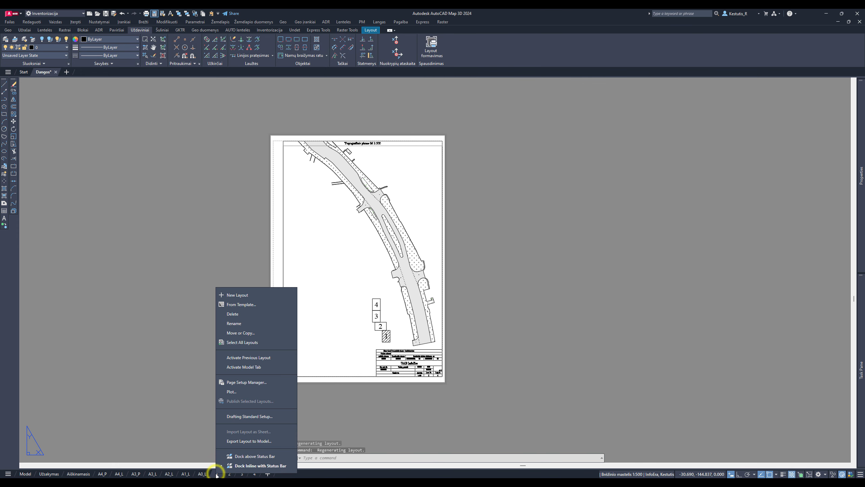
click(246, 382)
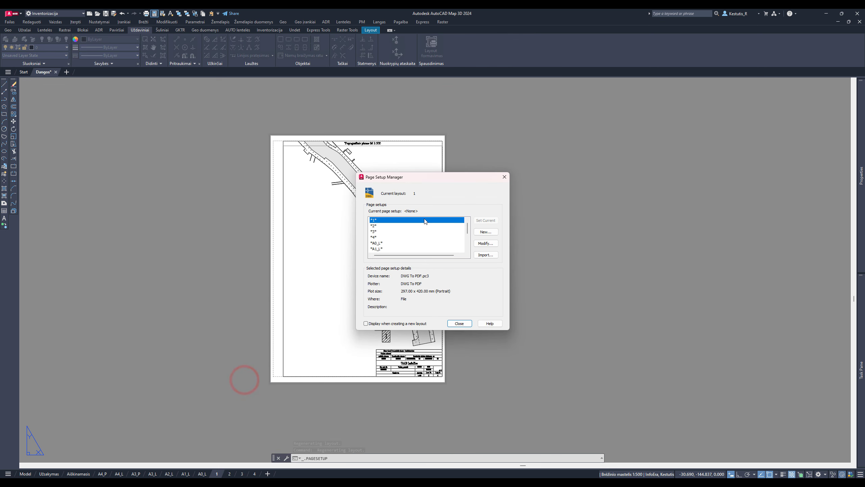
click(487, 243)
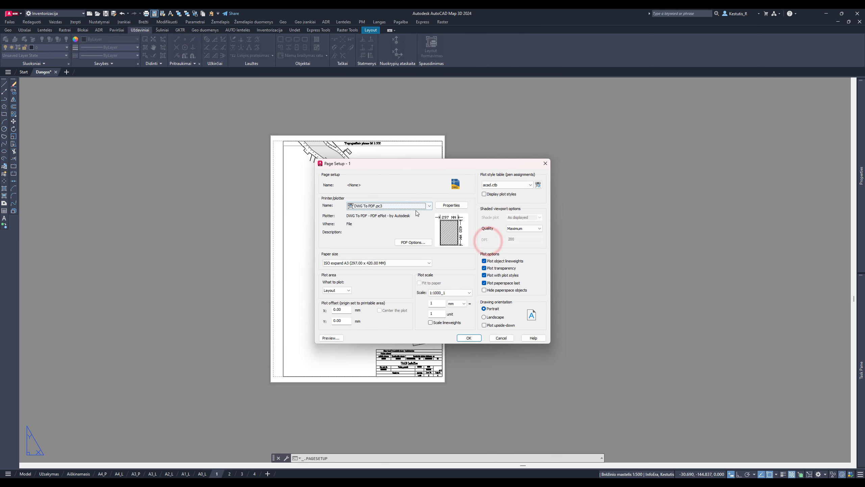
click(407, 207)
key(Escape)
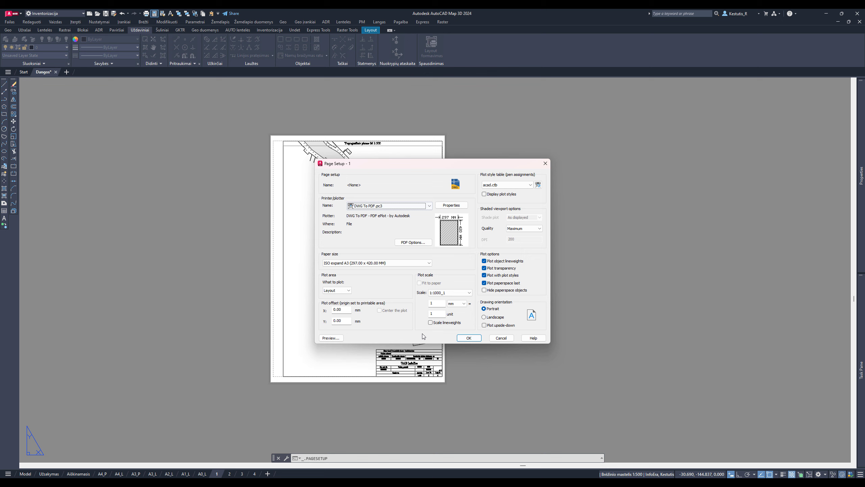
click(510, 338)
Compare the page setup details of Užsakymas, A4_P, Aiškinamasis and layouts 2, 3 and 4, and close the Page Setup Manager.
drag(468, 228, 466, 257)
click(395, 247)
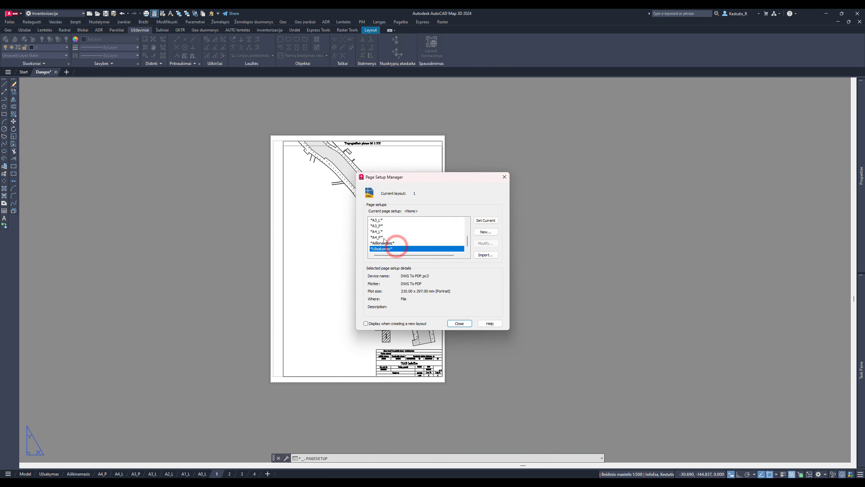
click(384, 238)
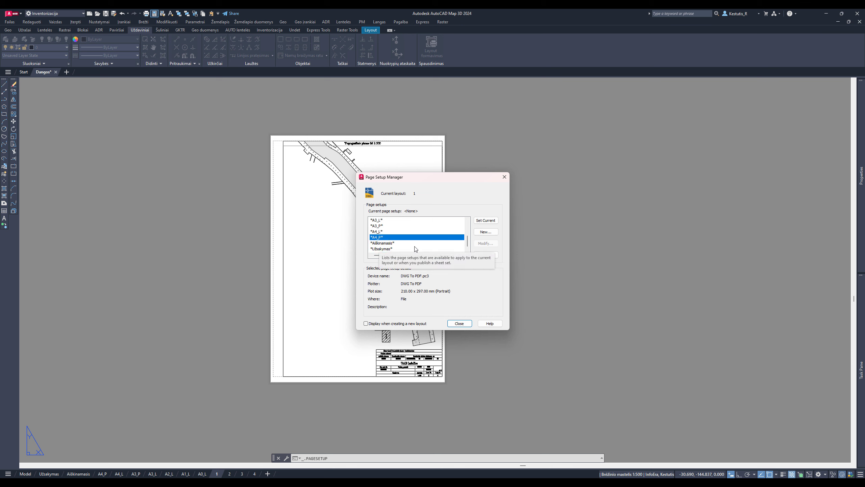
click(392, 243)
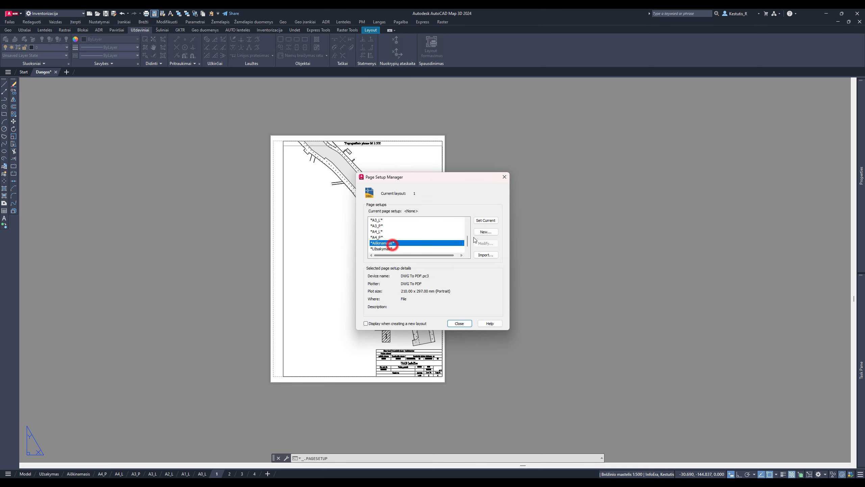
click(386, 249)
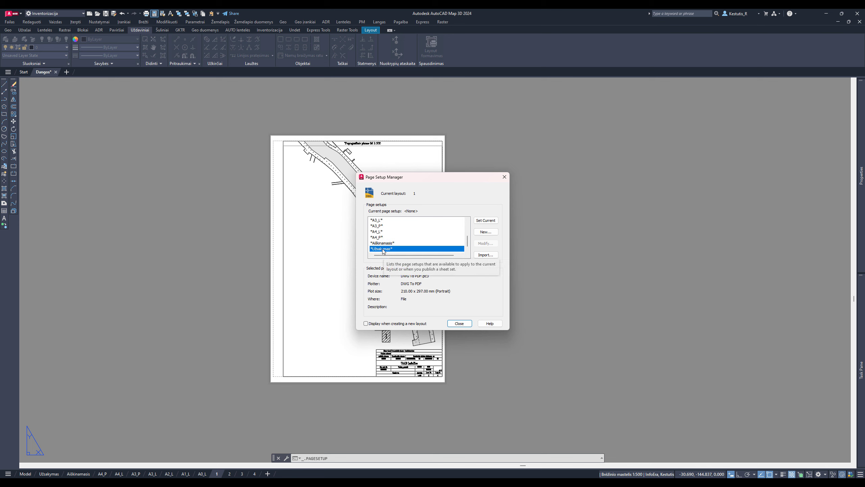
scroll(382, 225, up, 4)
click(381, 226)
click(380, 231)
click(381, 237)
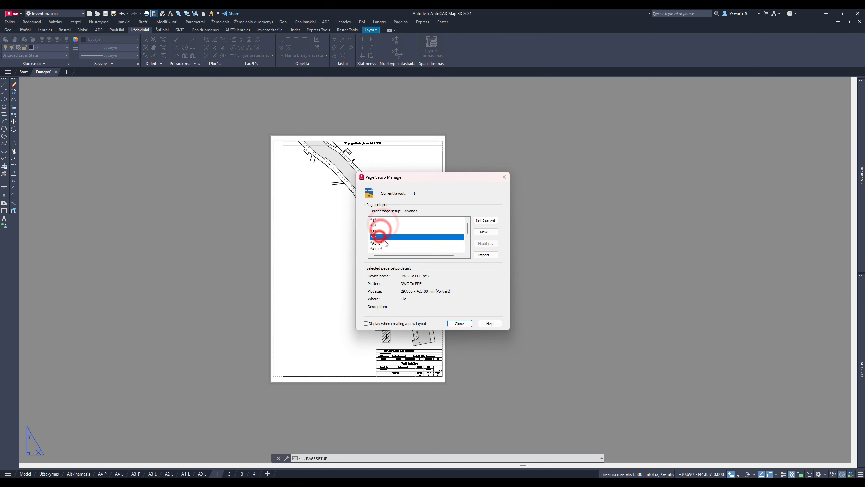
click(462, 324)
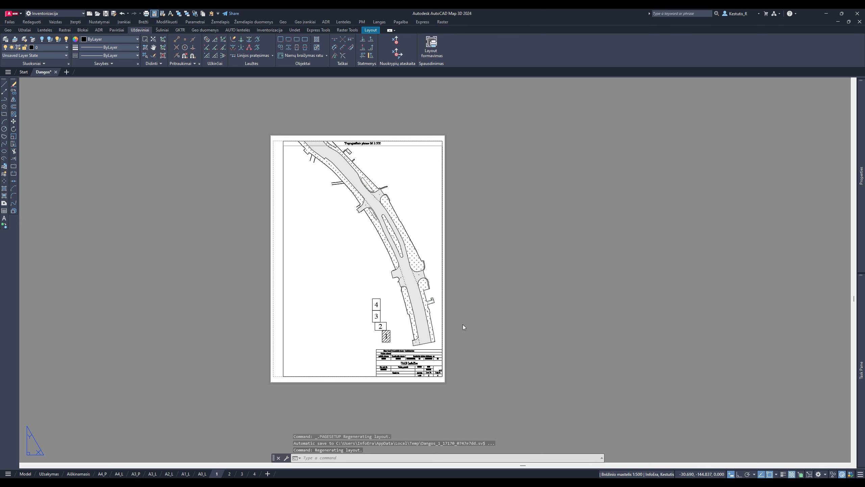
Return from layout 1 to model space to view the sheet frames along the road.
middle_drag(371, 248, 395, 261)
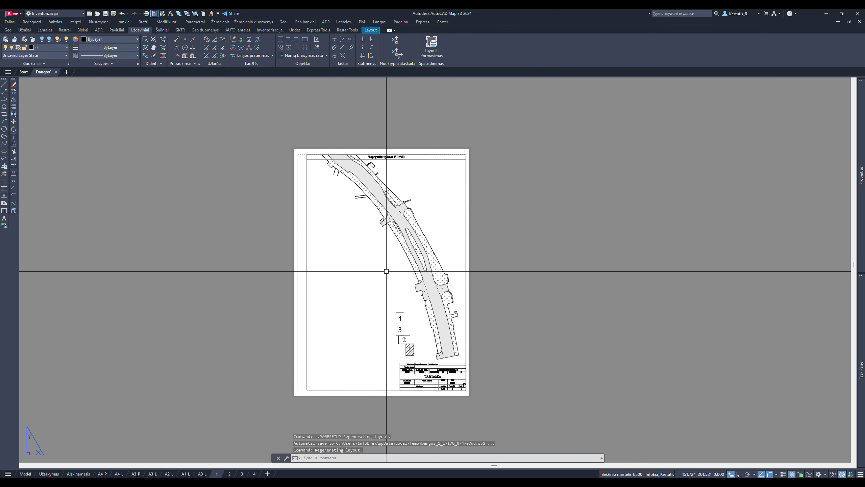
click(25, 474)
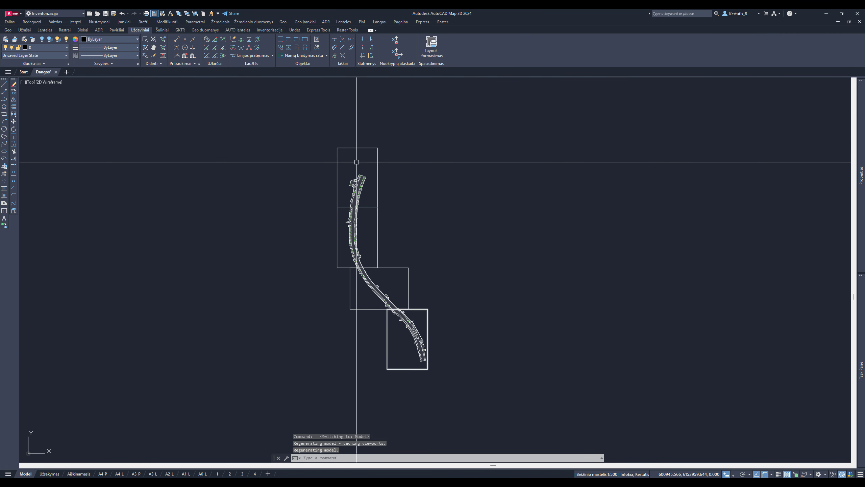